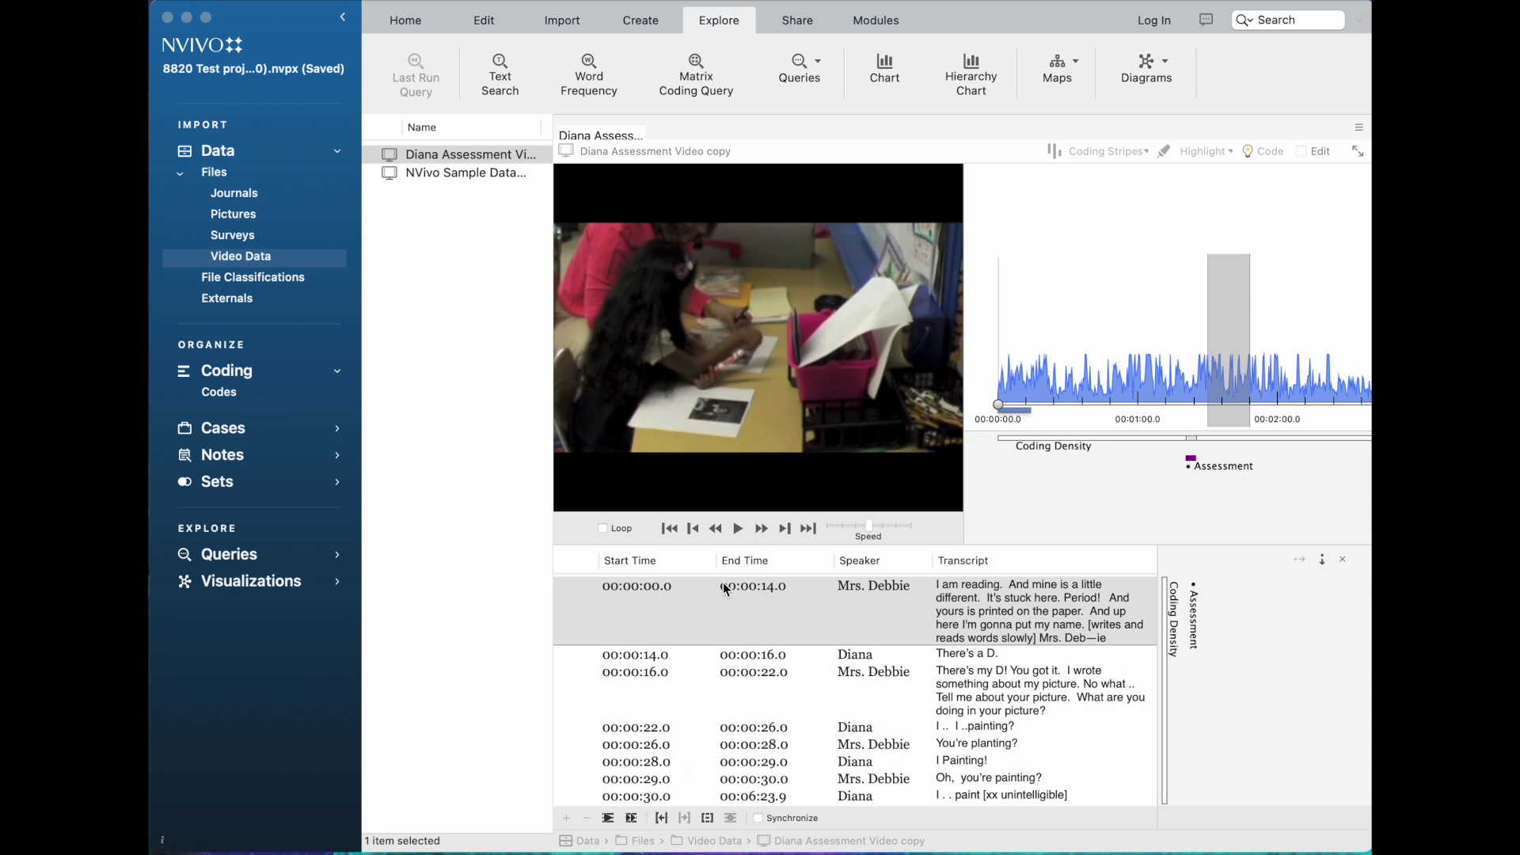
Step: Select the first transcript row of the open Diana Assessment Video copy
click(678, 607)
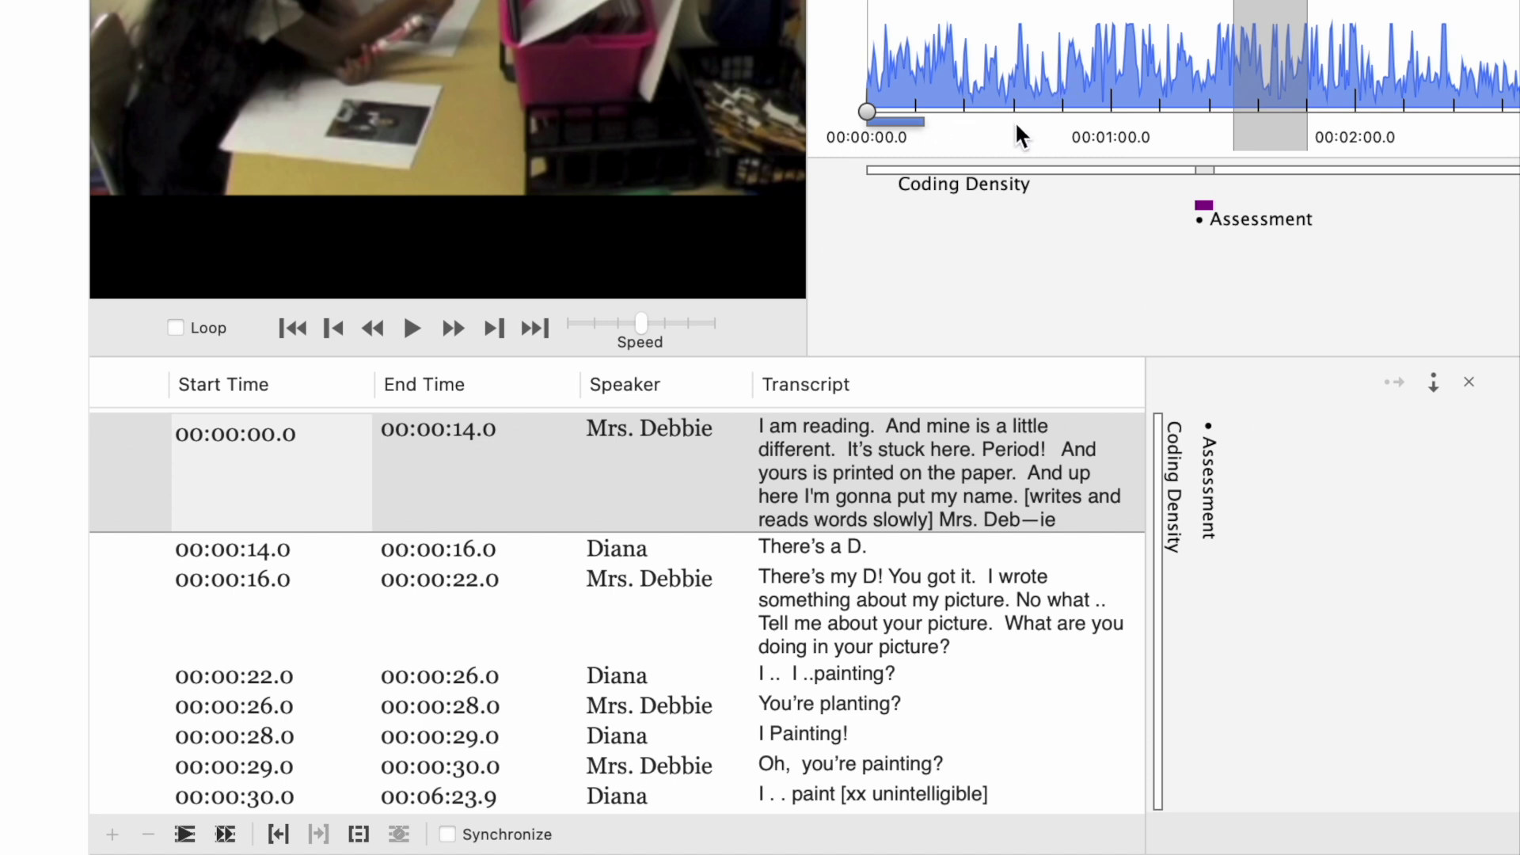
click(277, 547)
click(259, 578)
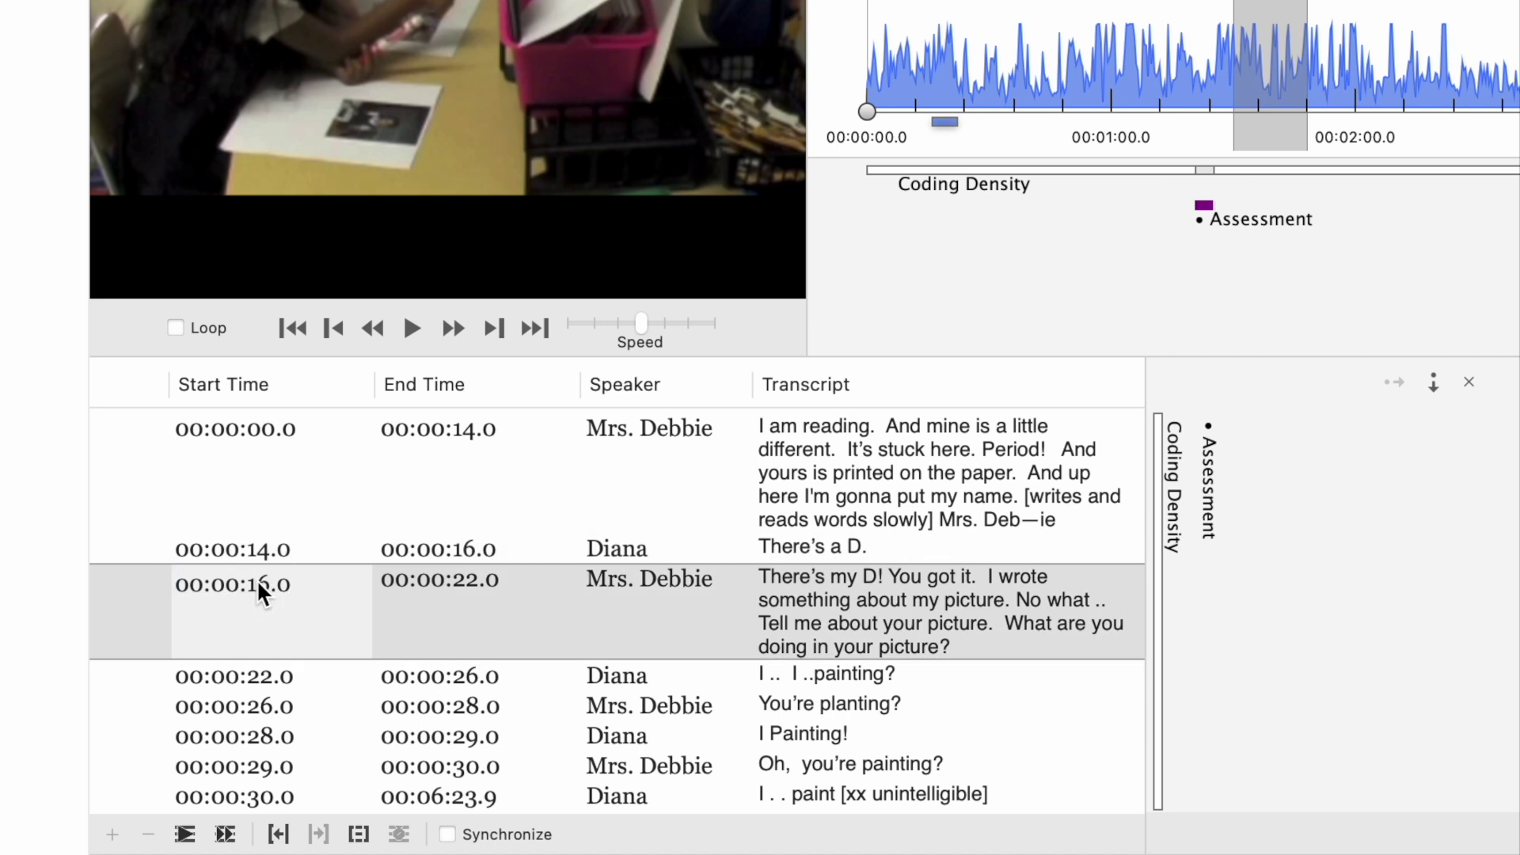
click(246, 671)
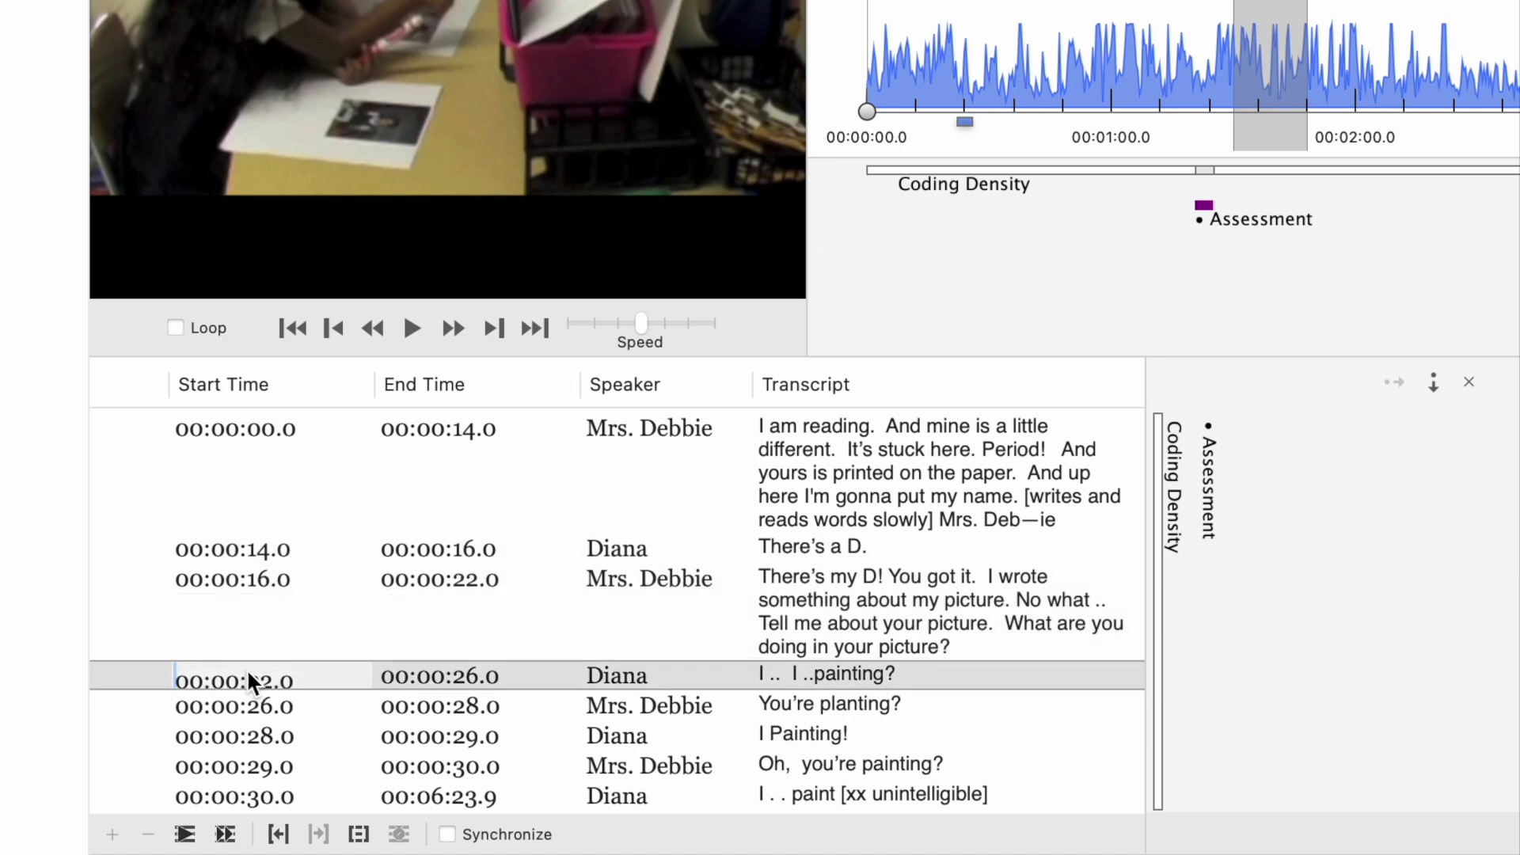
click(245, 703)
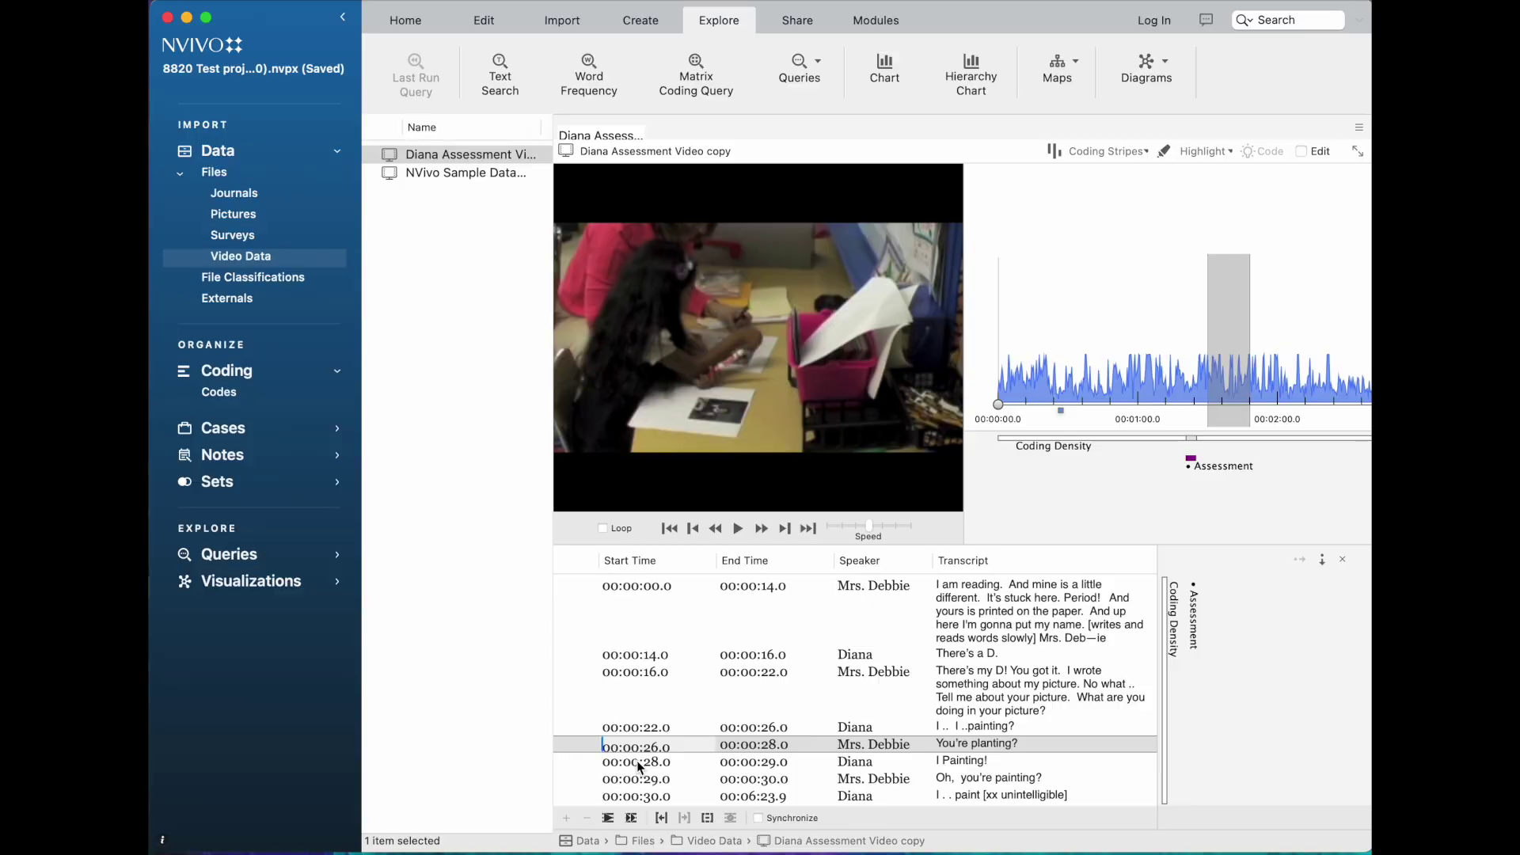
click(235, 738)
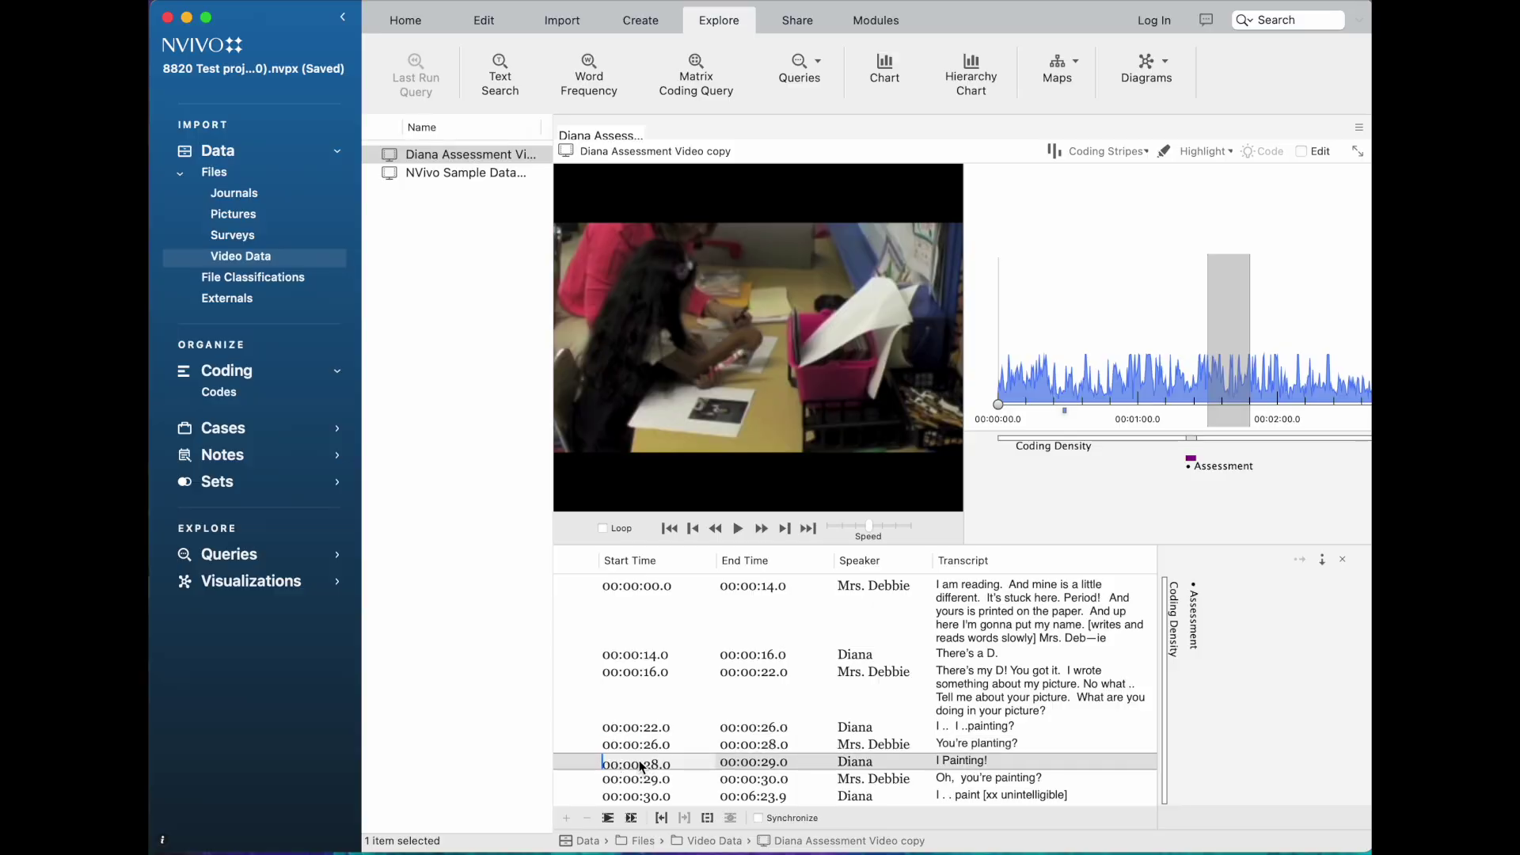
Step: Turn on coding stripes for all codes and highlight coding for all codes or cases
click(1090, 154)
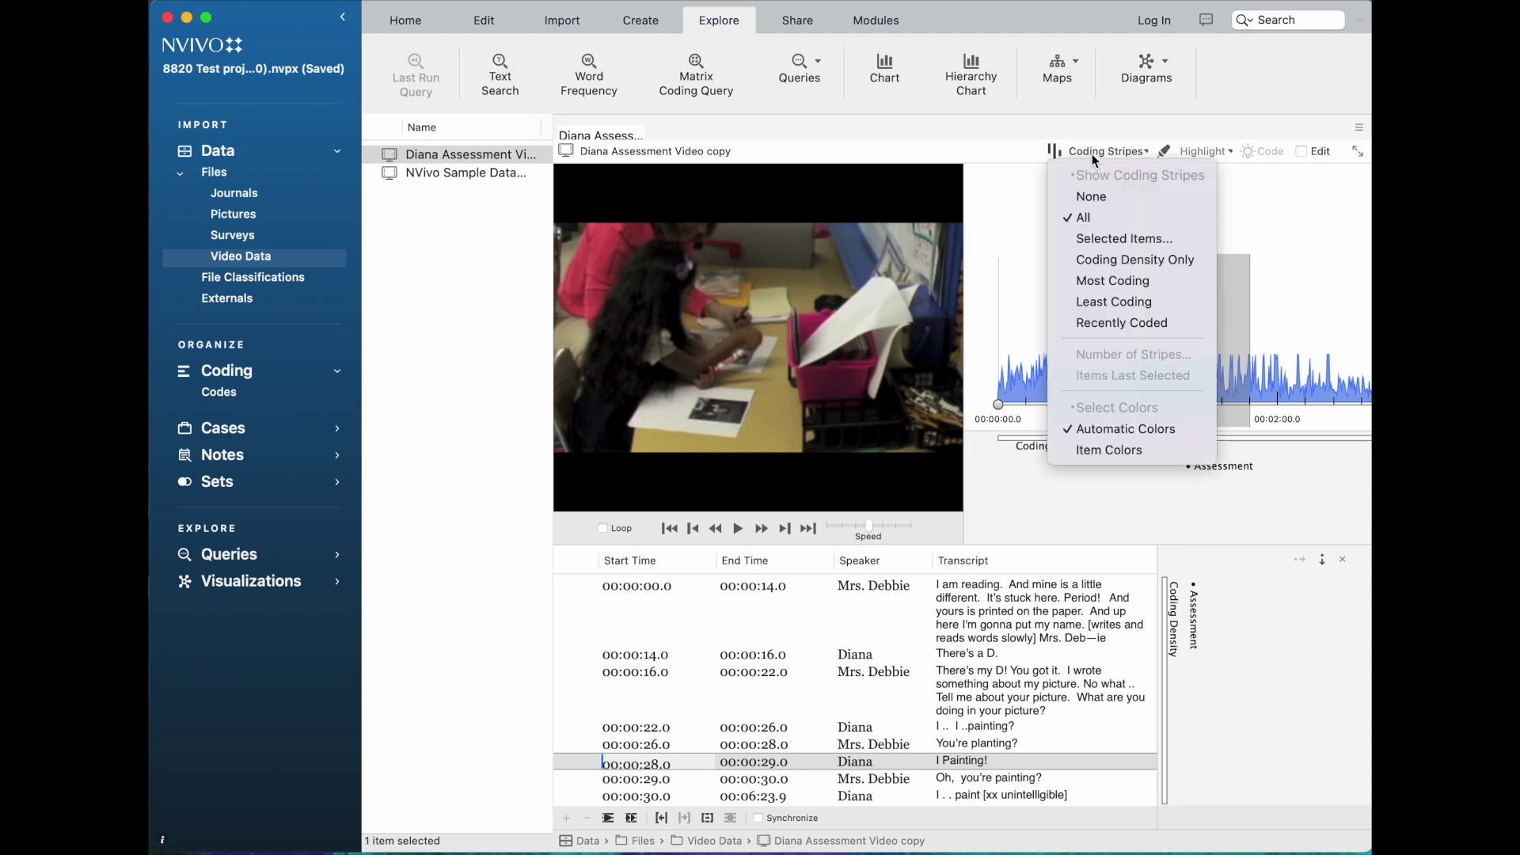
click(1075, 220)
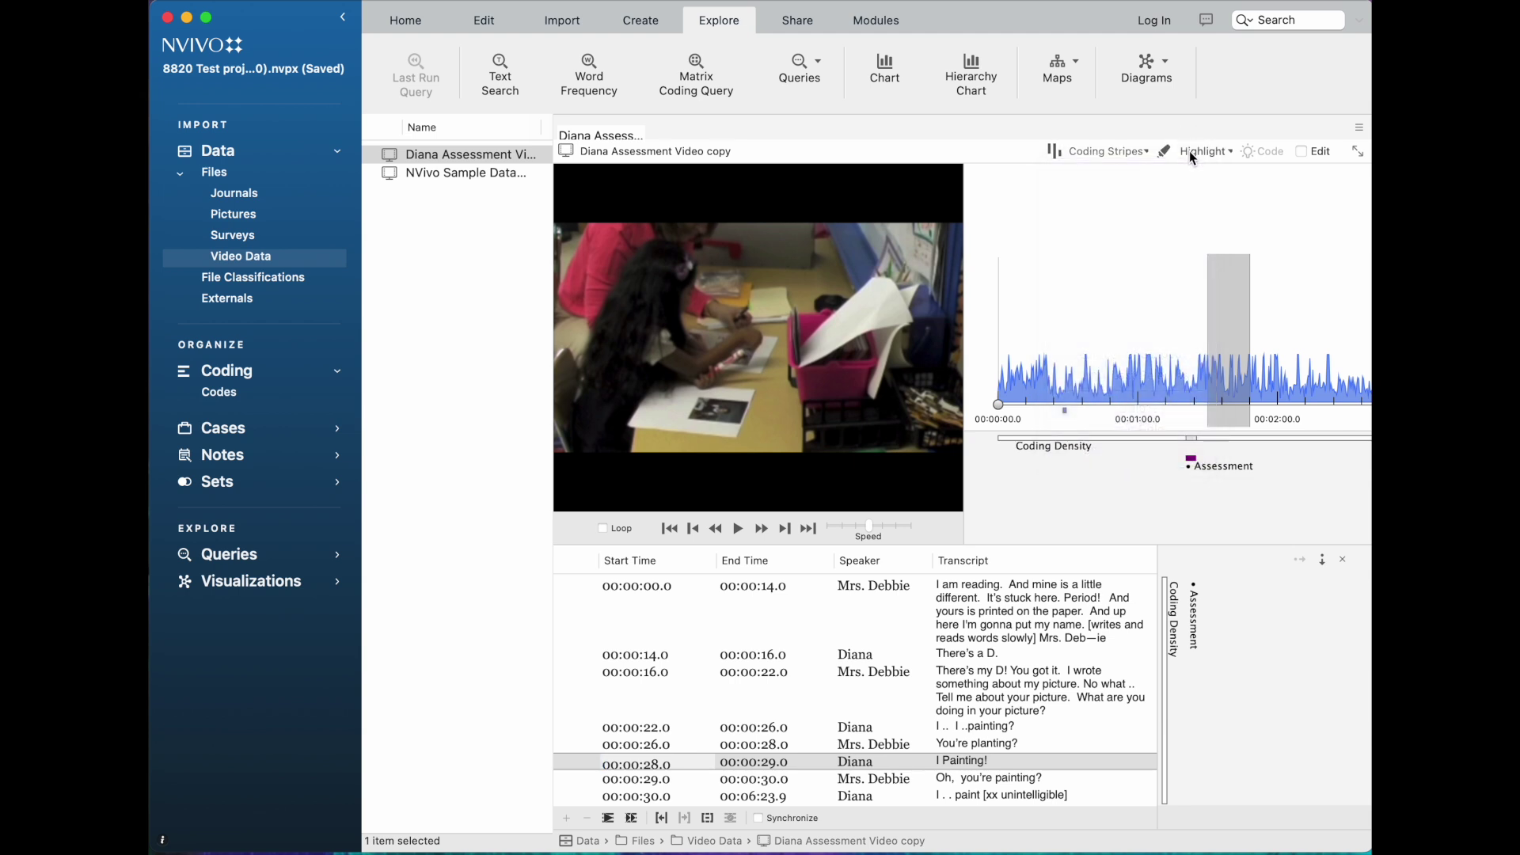
click(1191, 152)
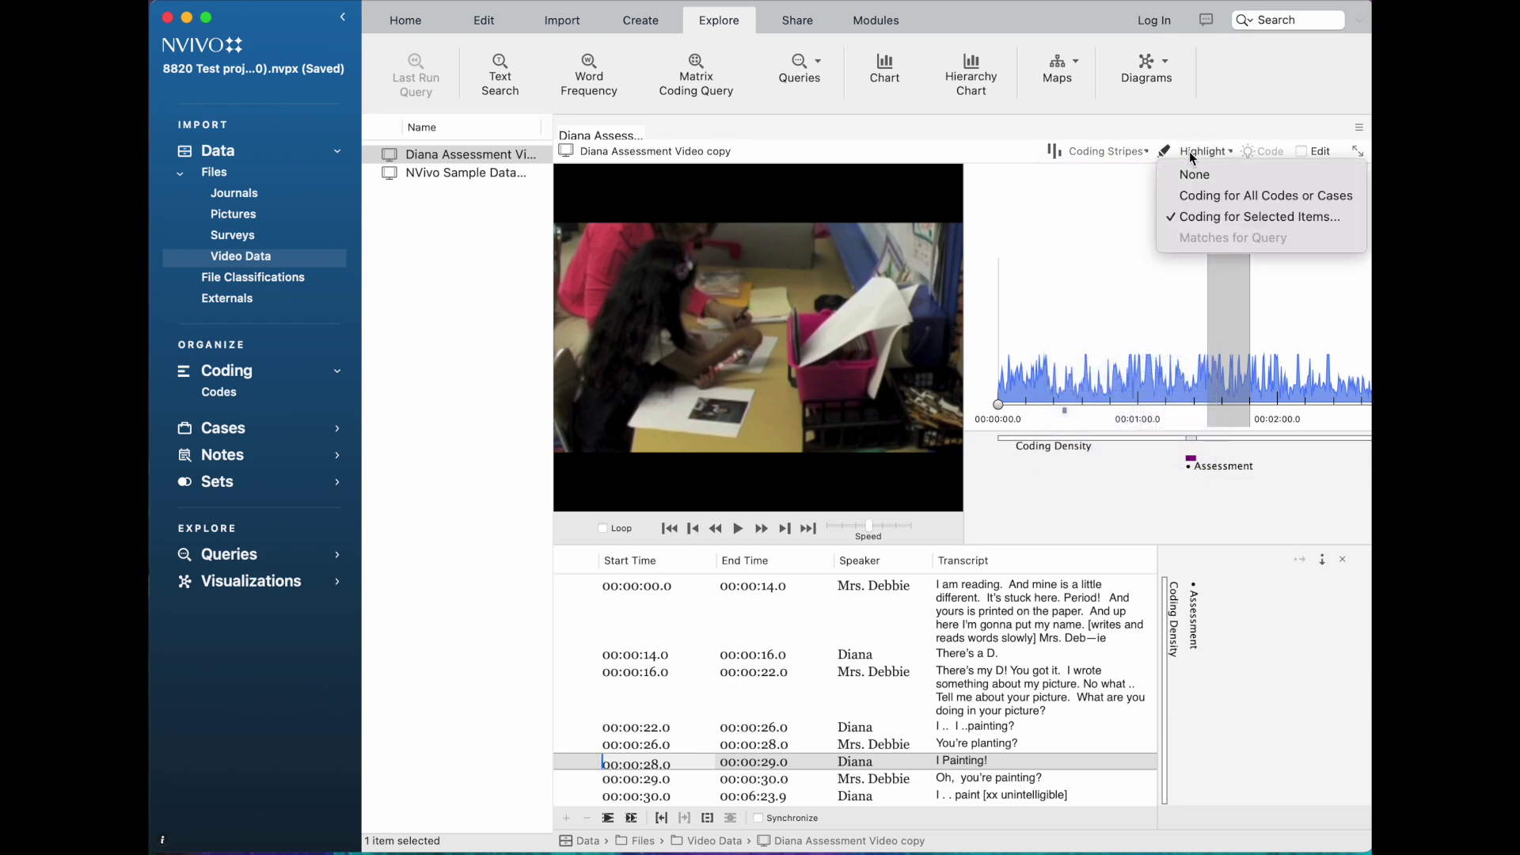
click(1187, 198)
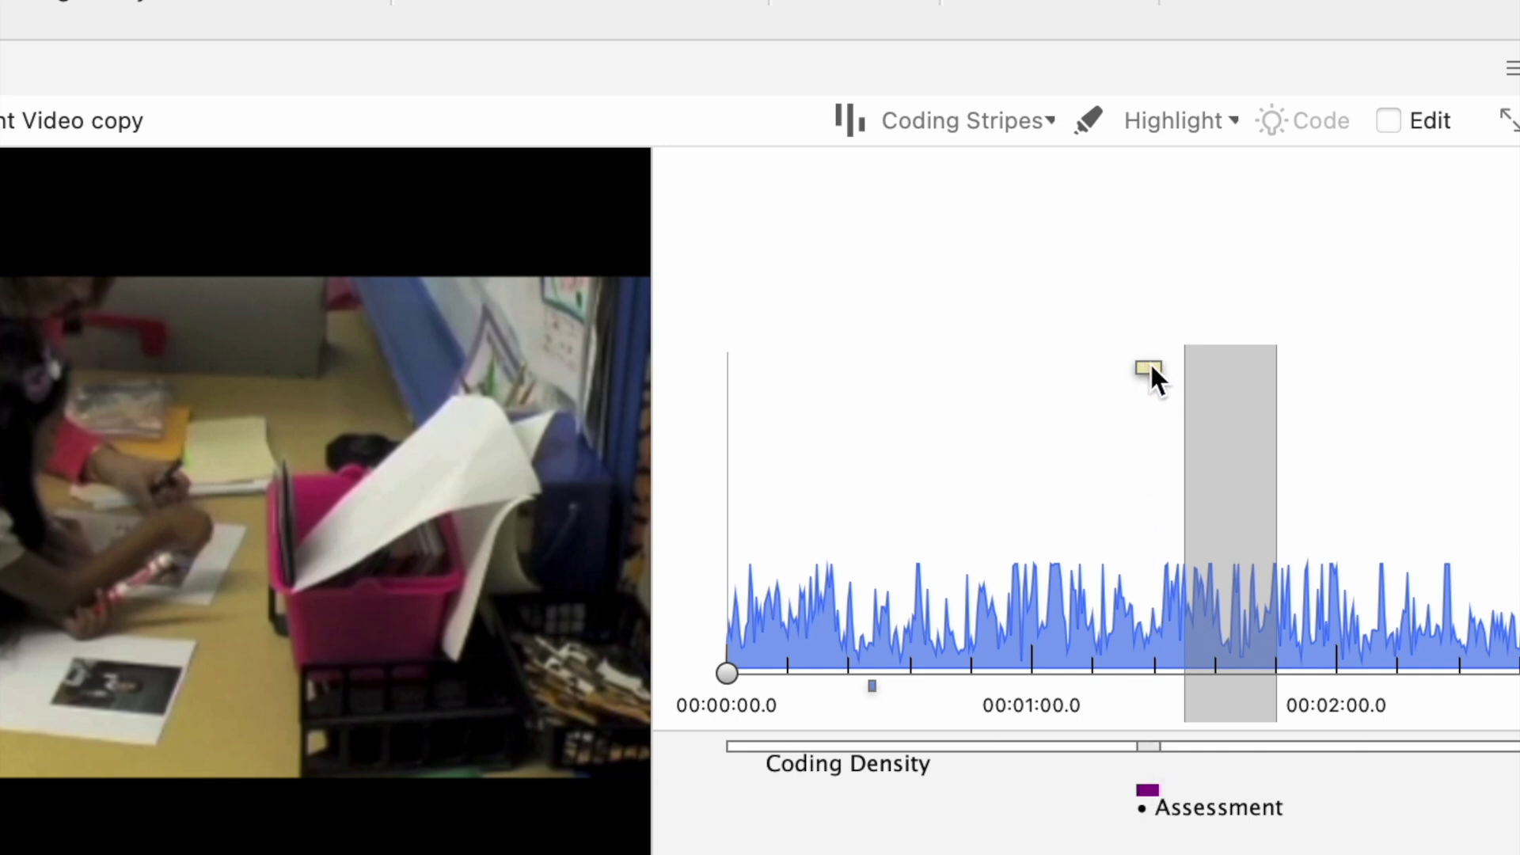
click(1181, 126)
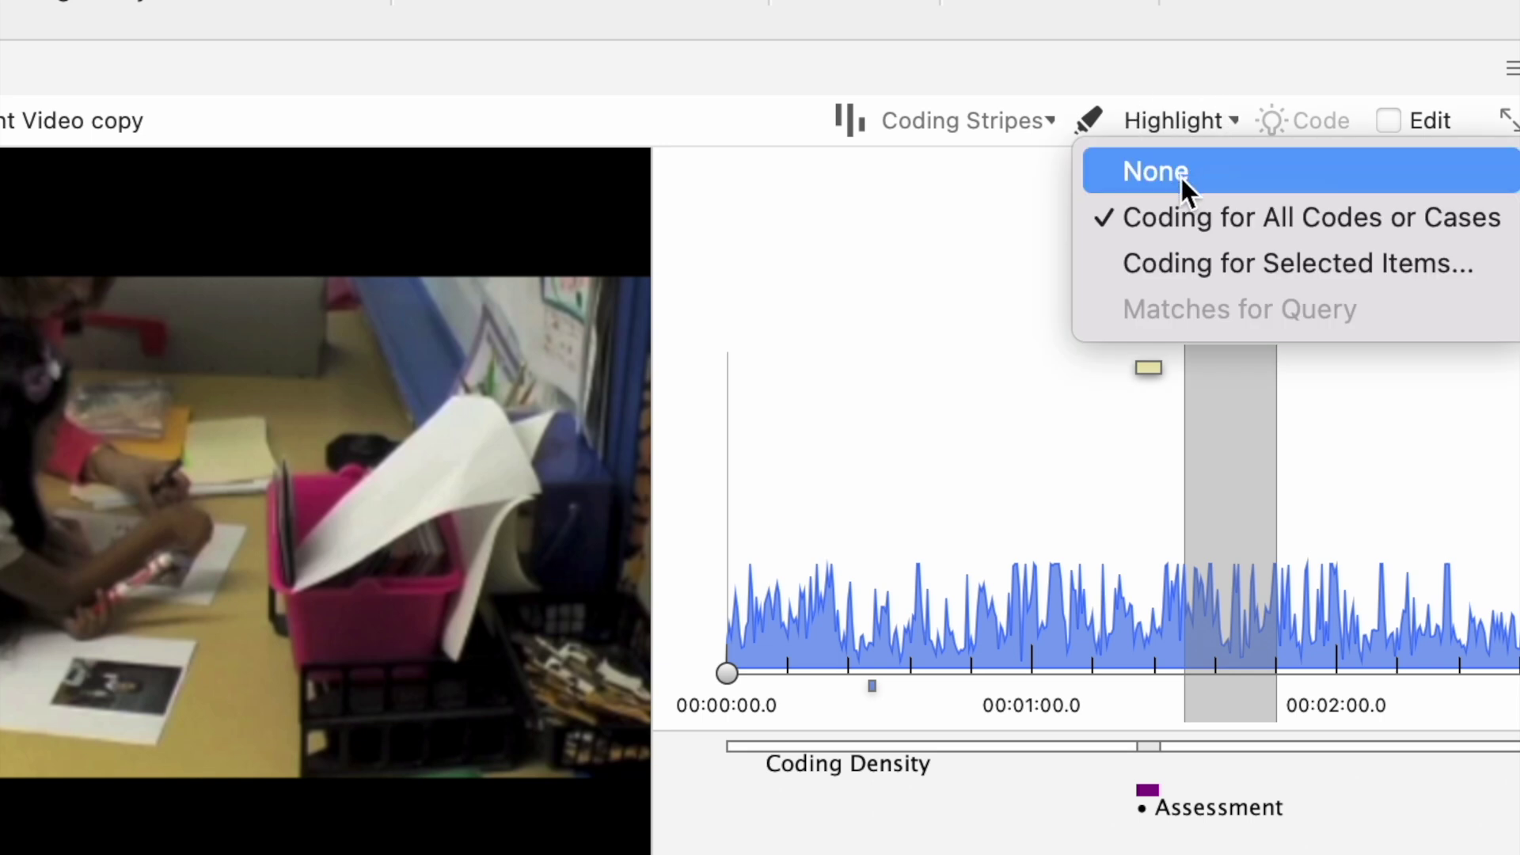
click(1181, 177)
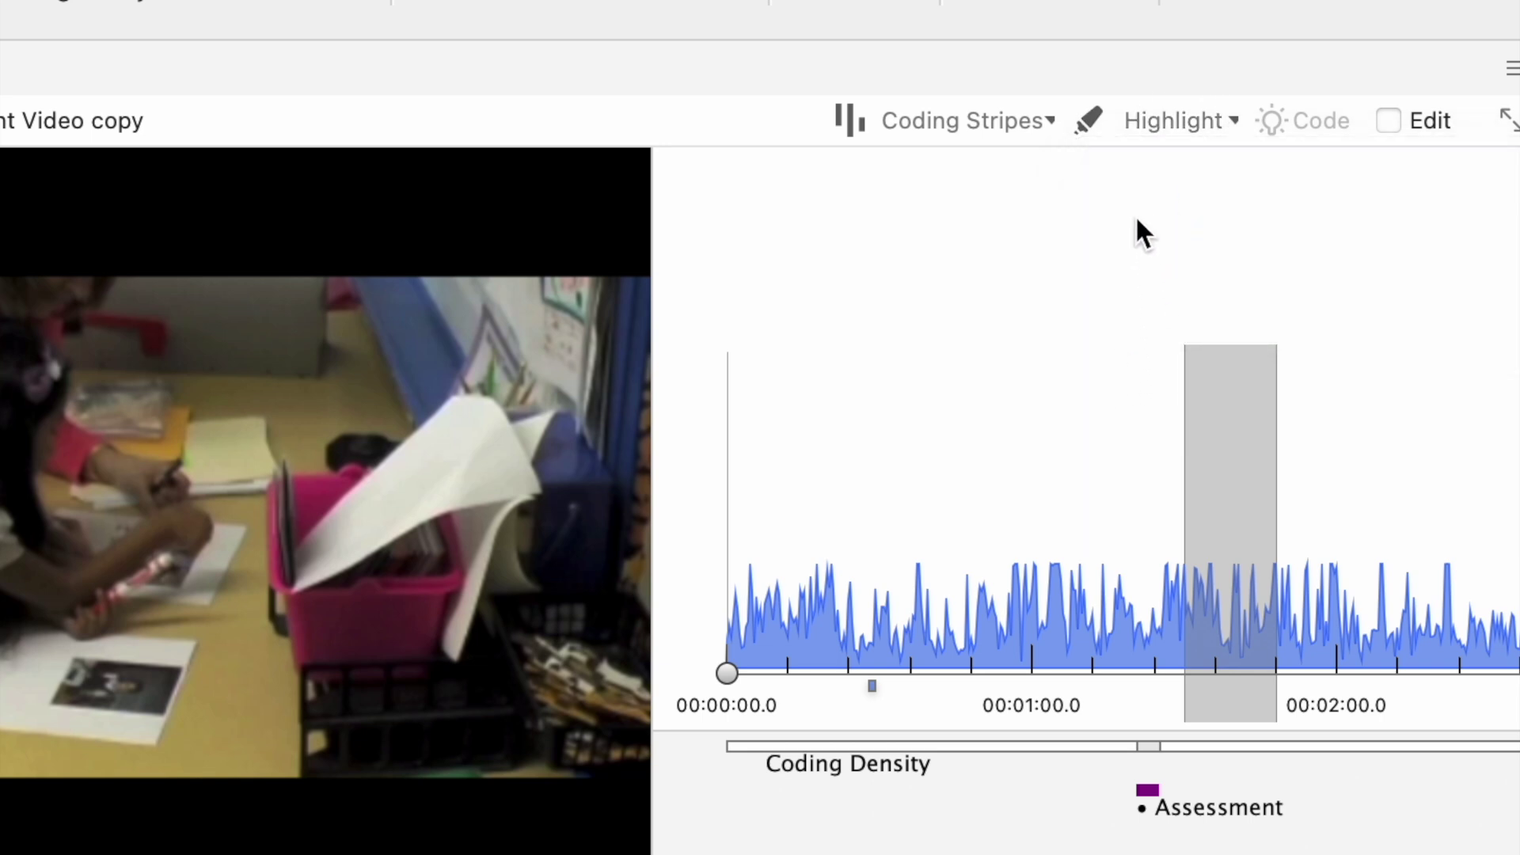
click(1164, 124)
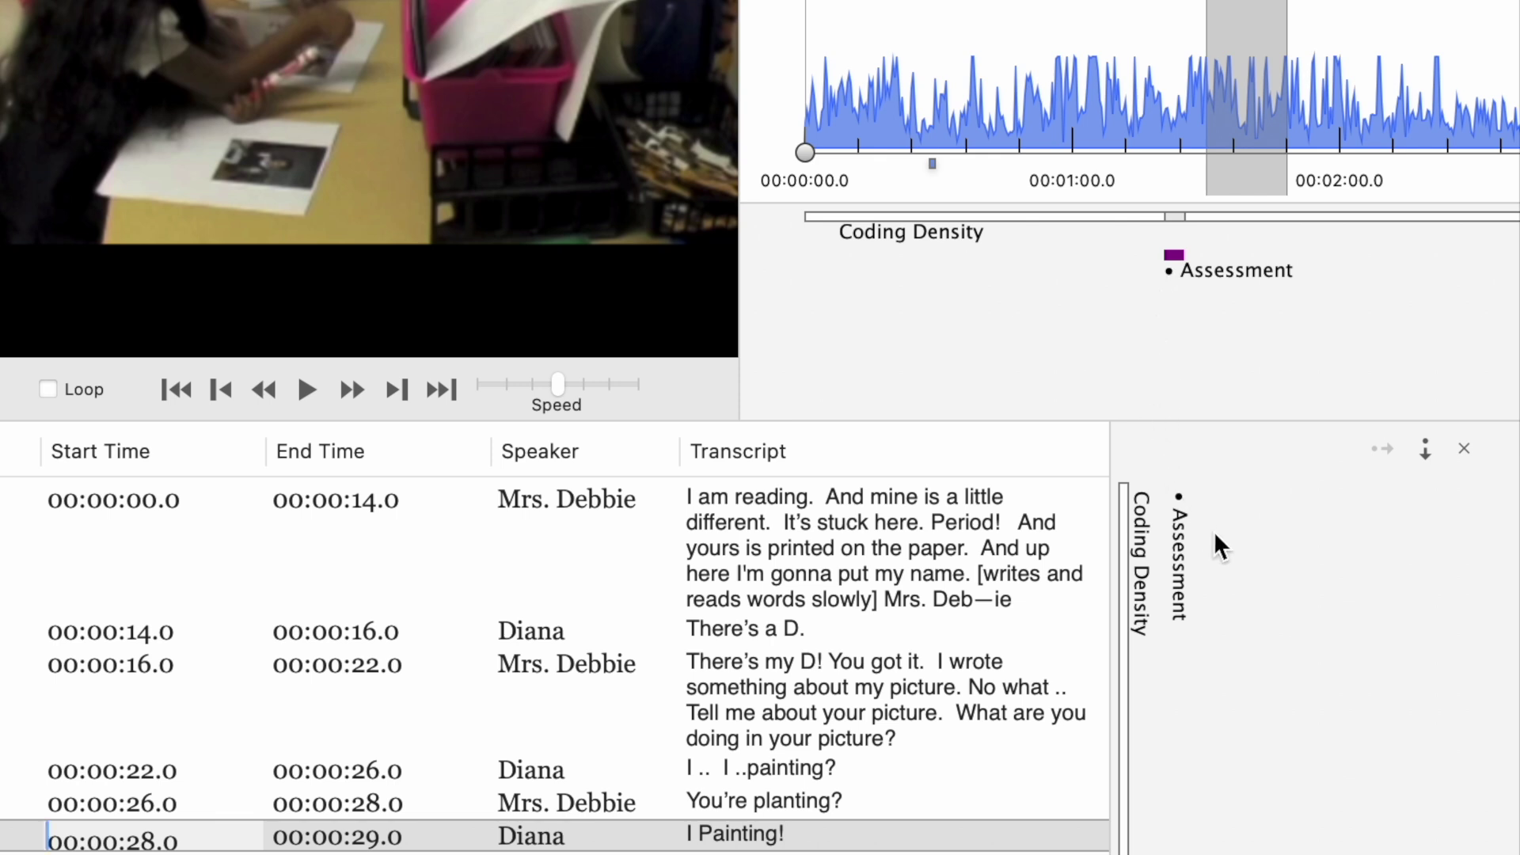
scroll(1215, 475, down, 1)
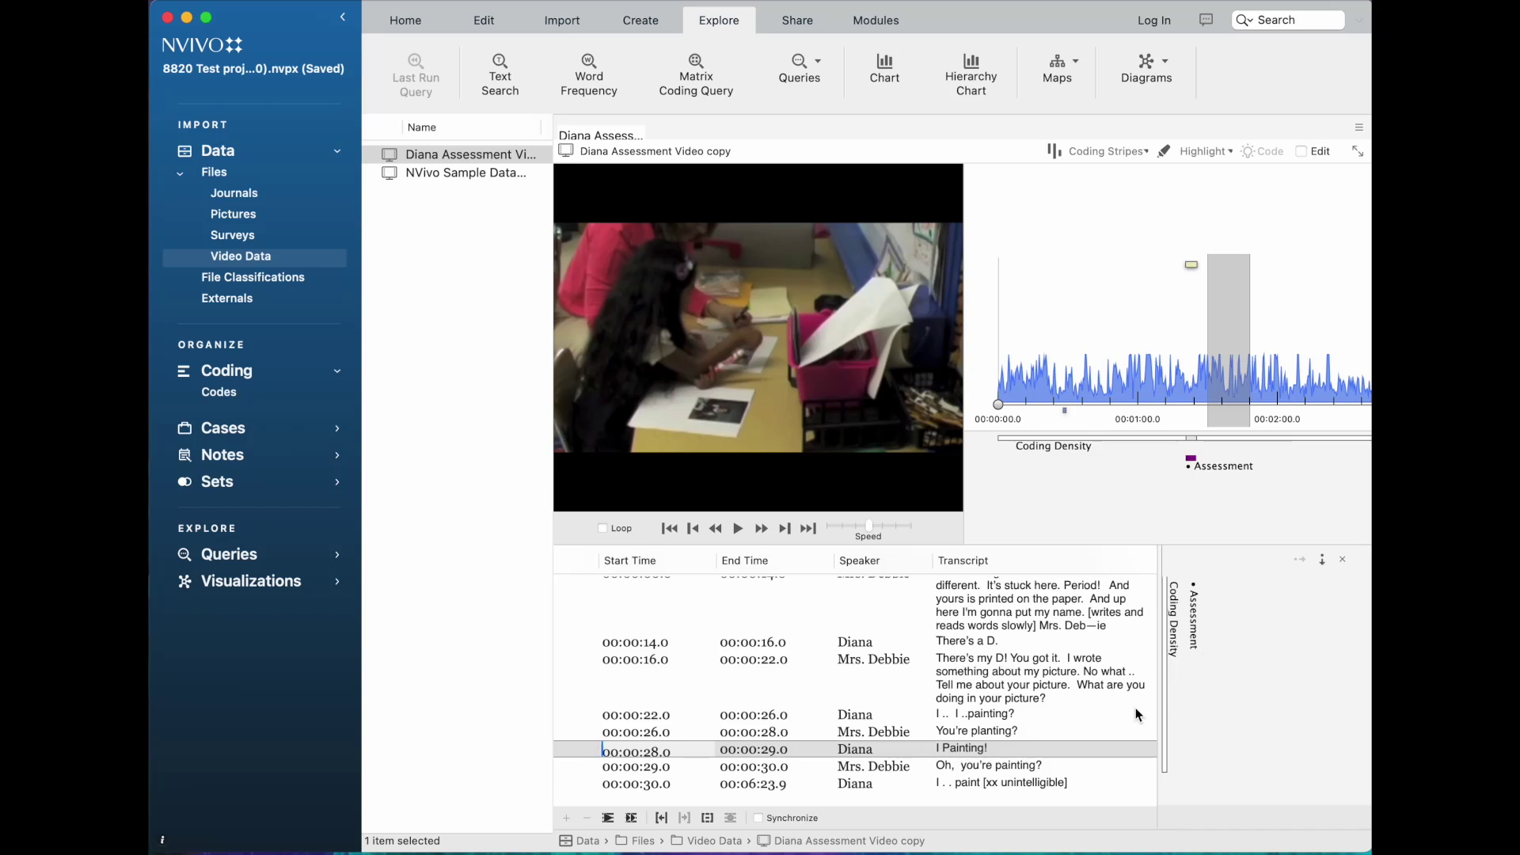
scroll(1137, 717, up, 2)
scroll(921, 642, down, 1)
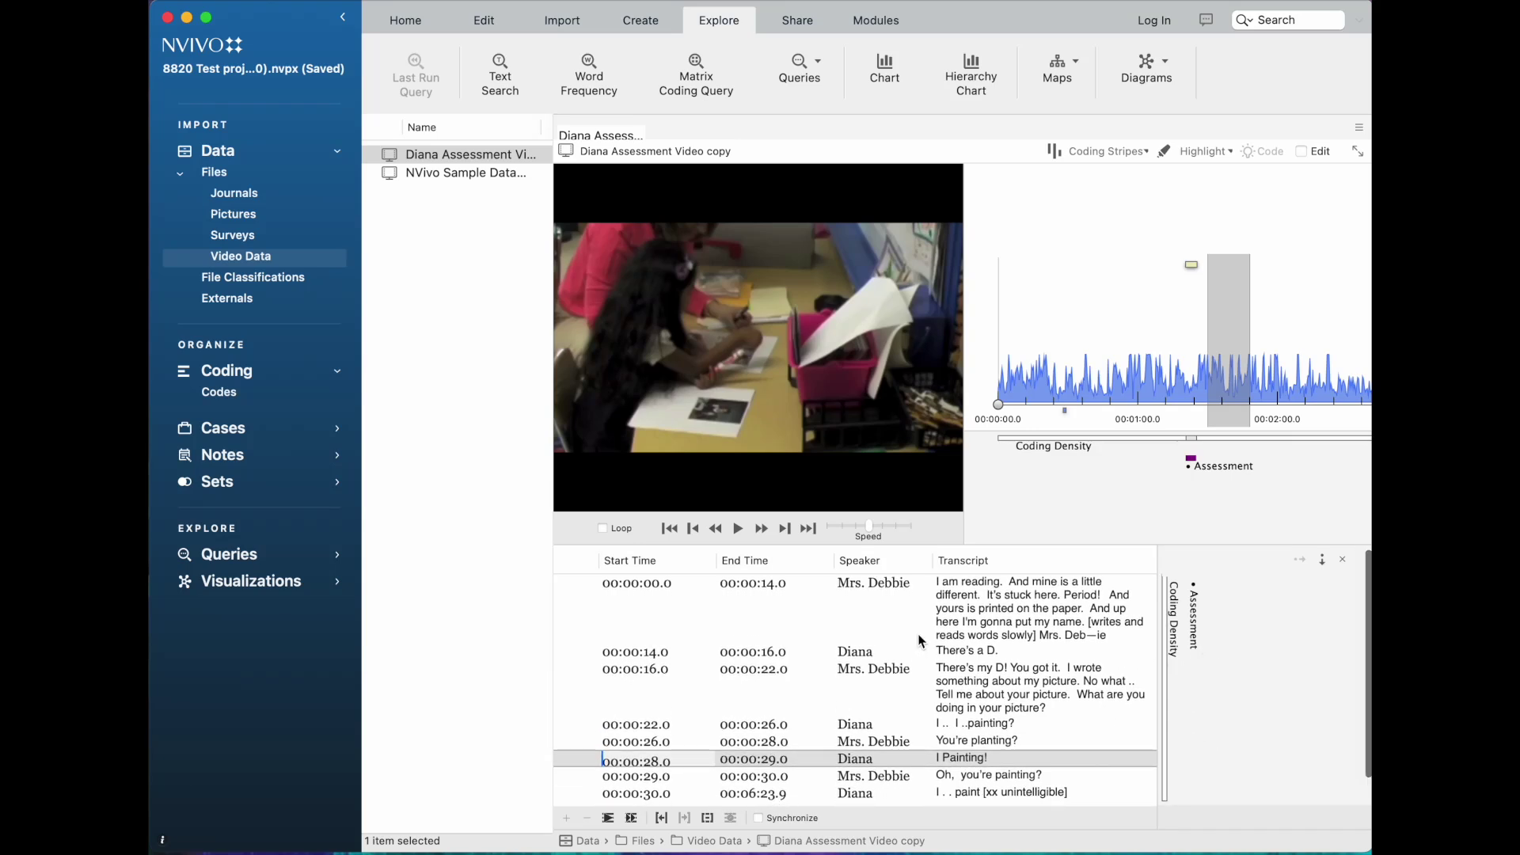
scroll(921, 642, up, 1)
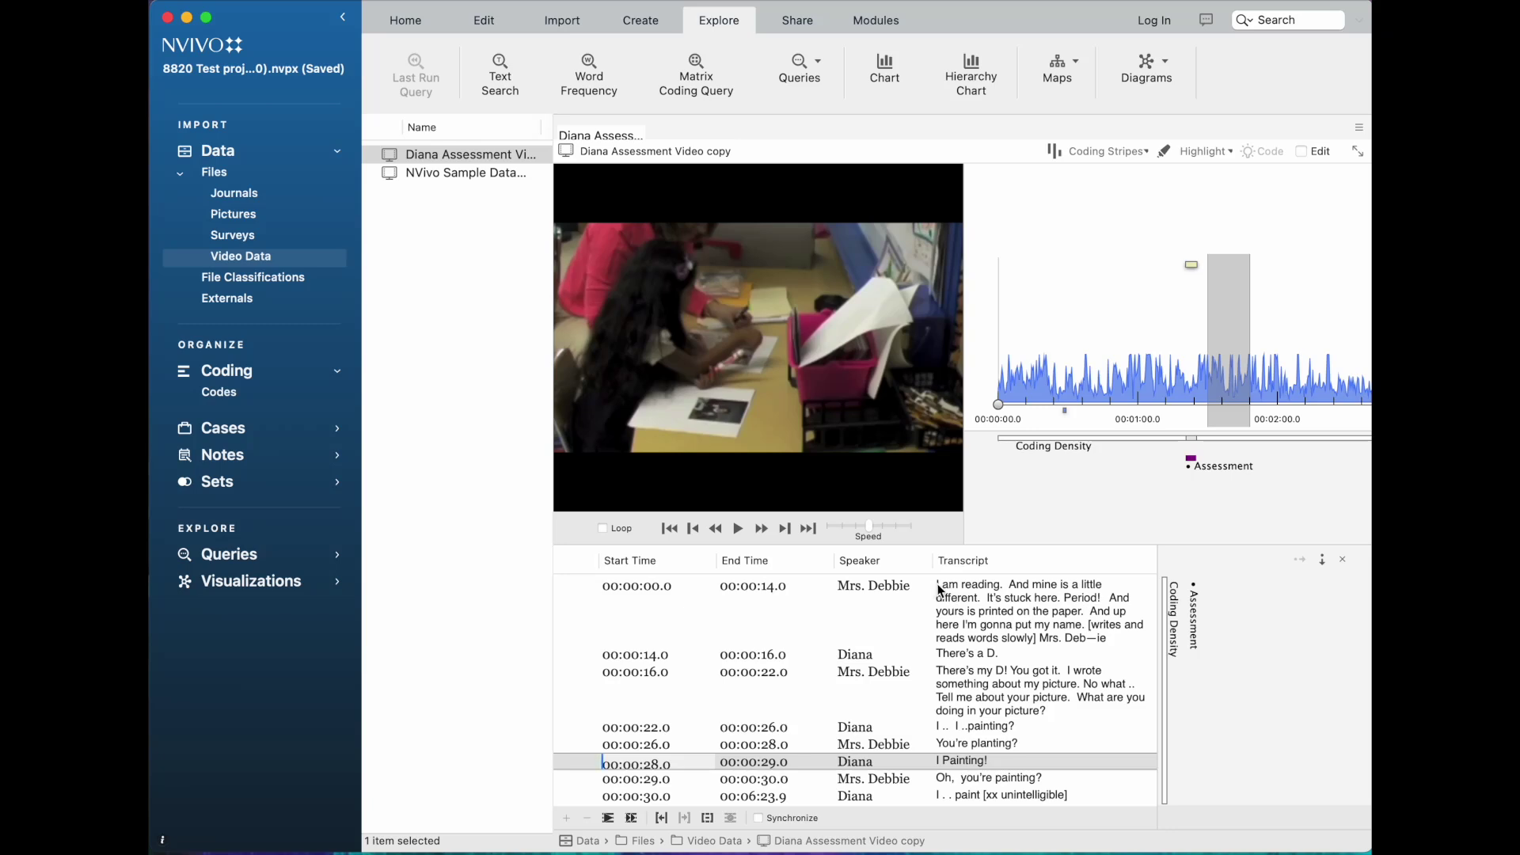
click(941, 587)
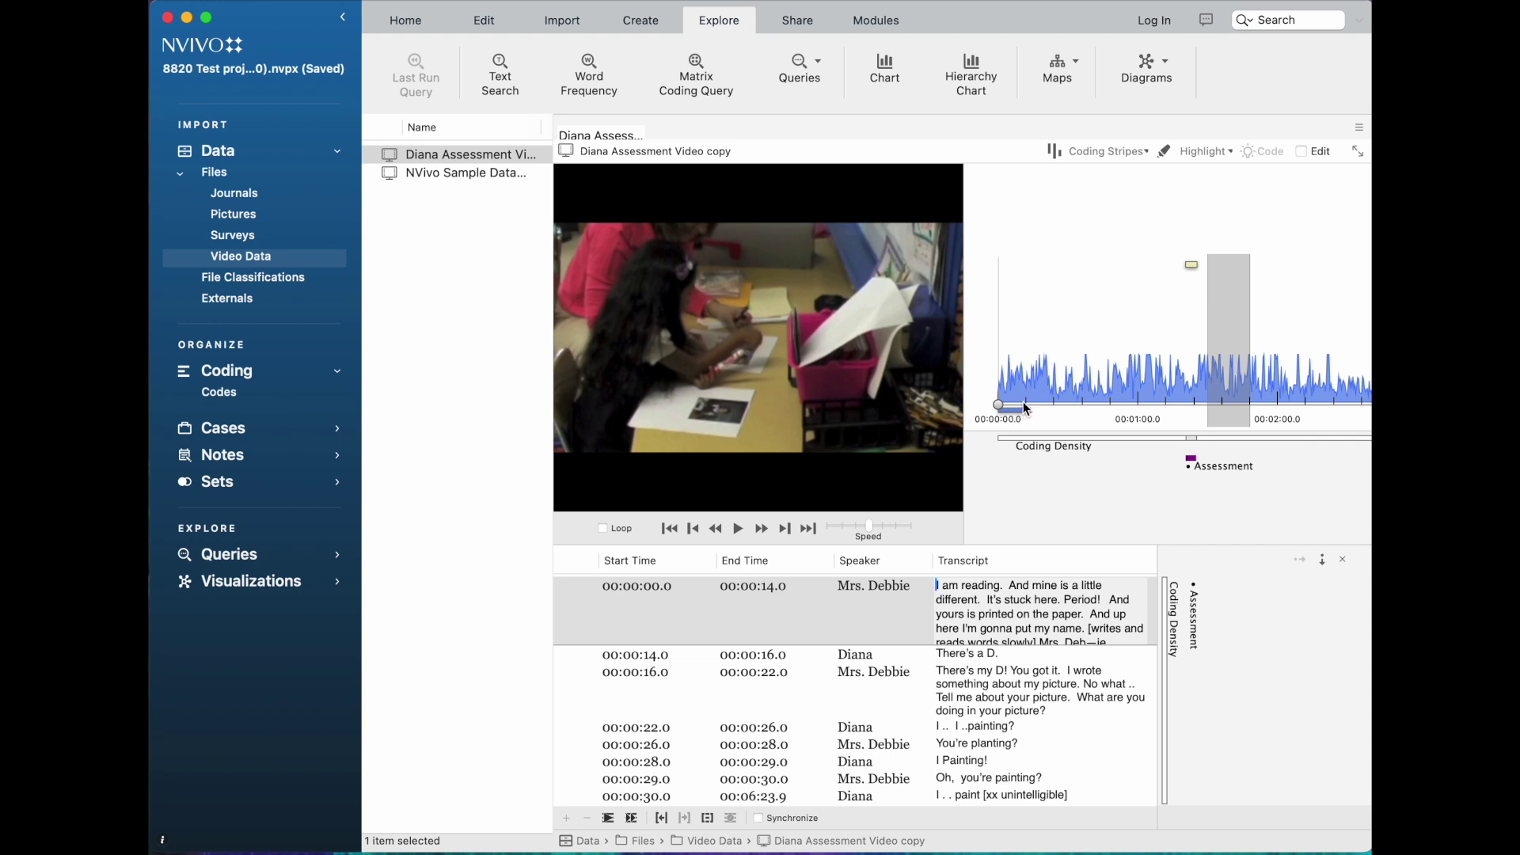
Step: Select the first row's time span and transcript text, then show the Codes list
drag(1024, 402, 1034, 403)
drag(937, 584, 1112, 647)
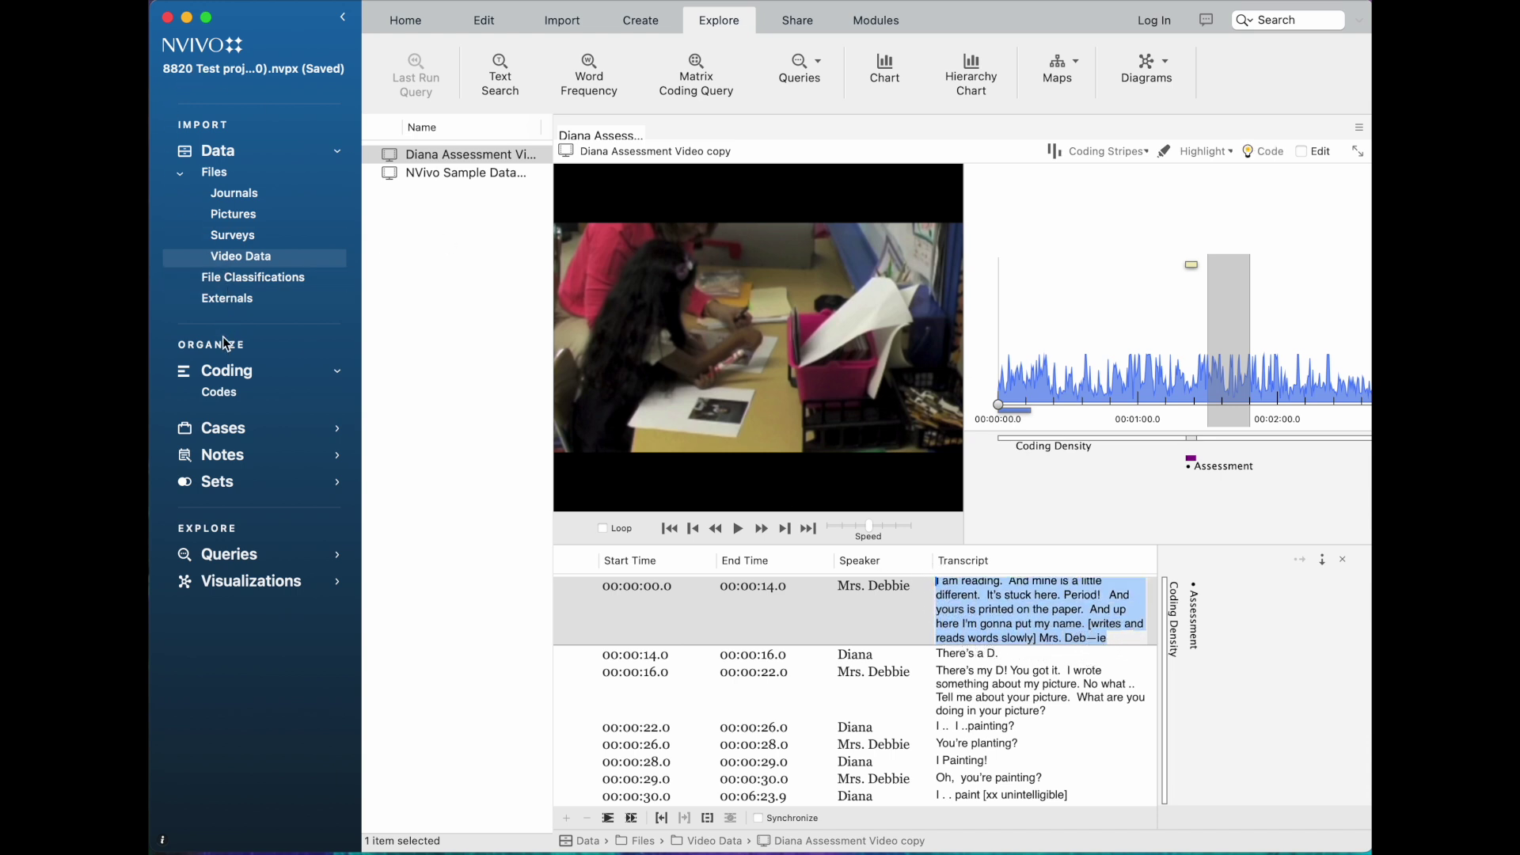
click(228, 393)
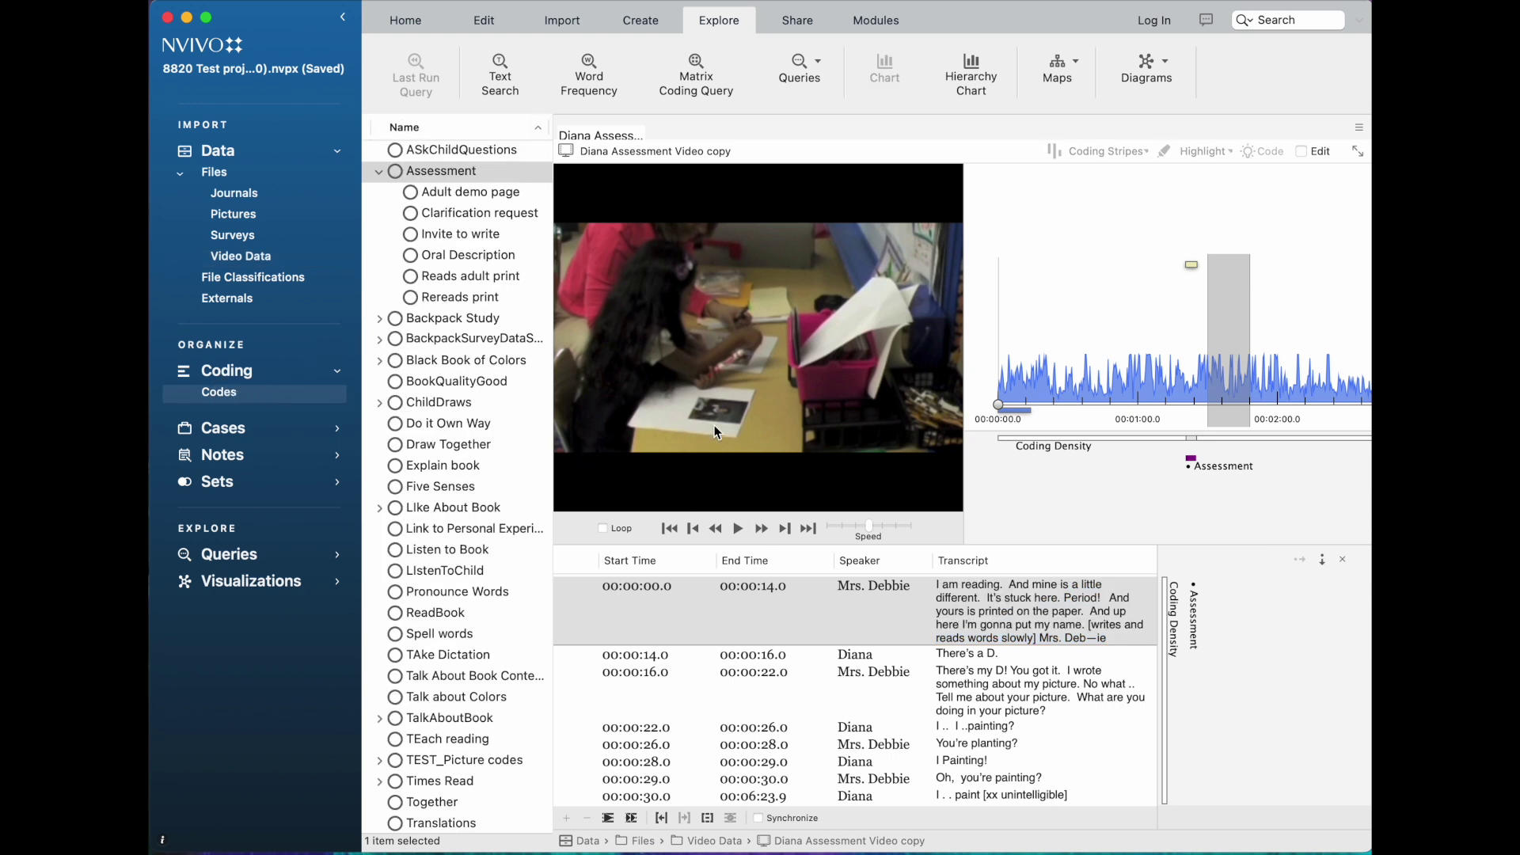
Step: Code the first row's transcript text to Assessment > Adult demo page and open that code
click(959, 607)
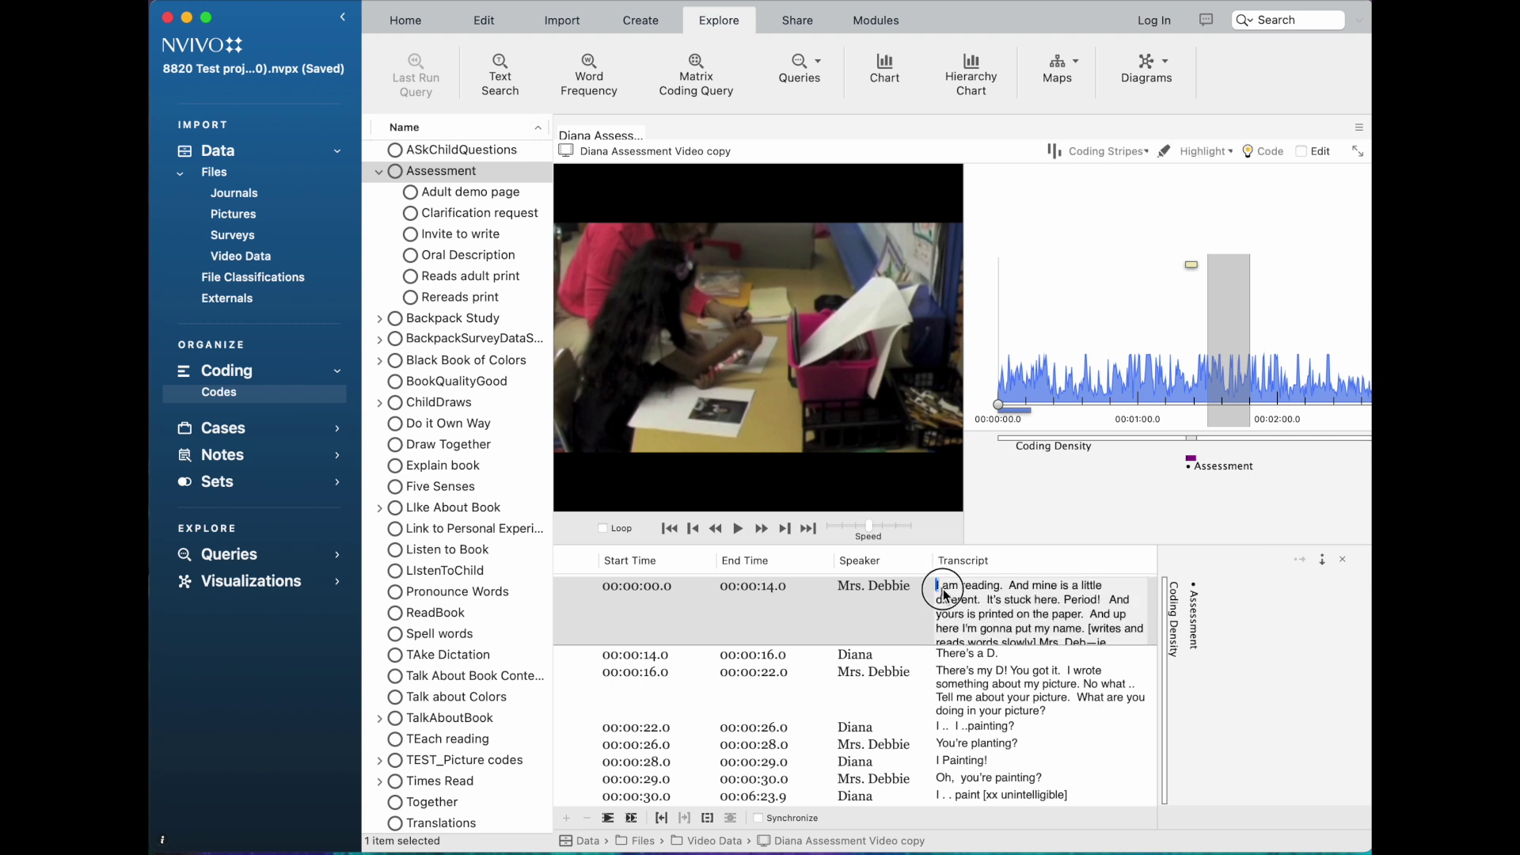
drag(1106, 647, 486, 195)
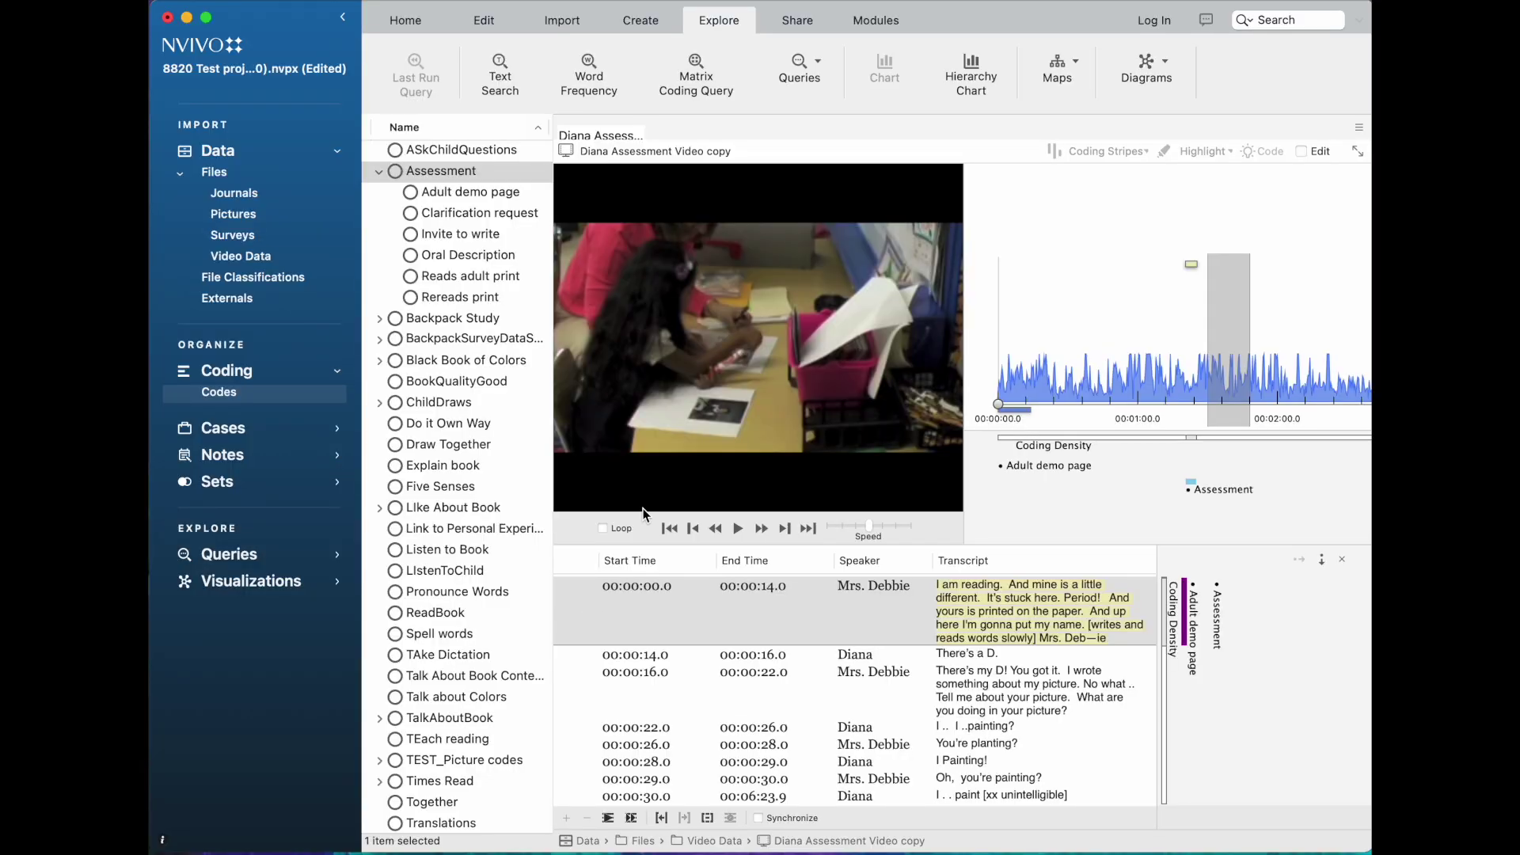
double_click(448, 193)
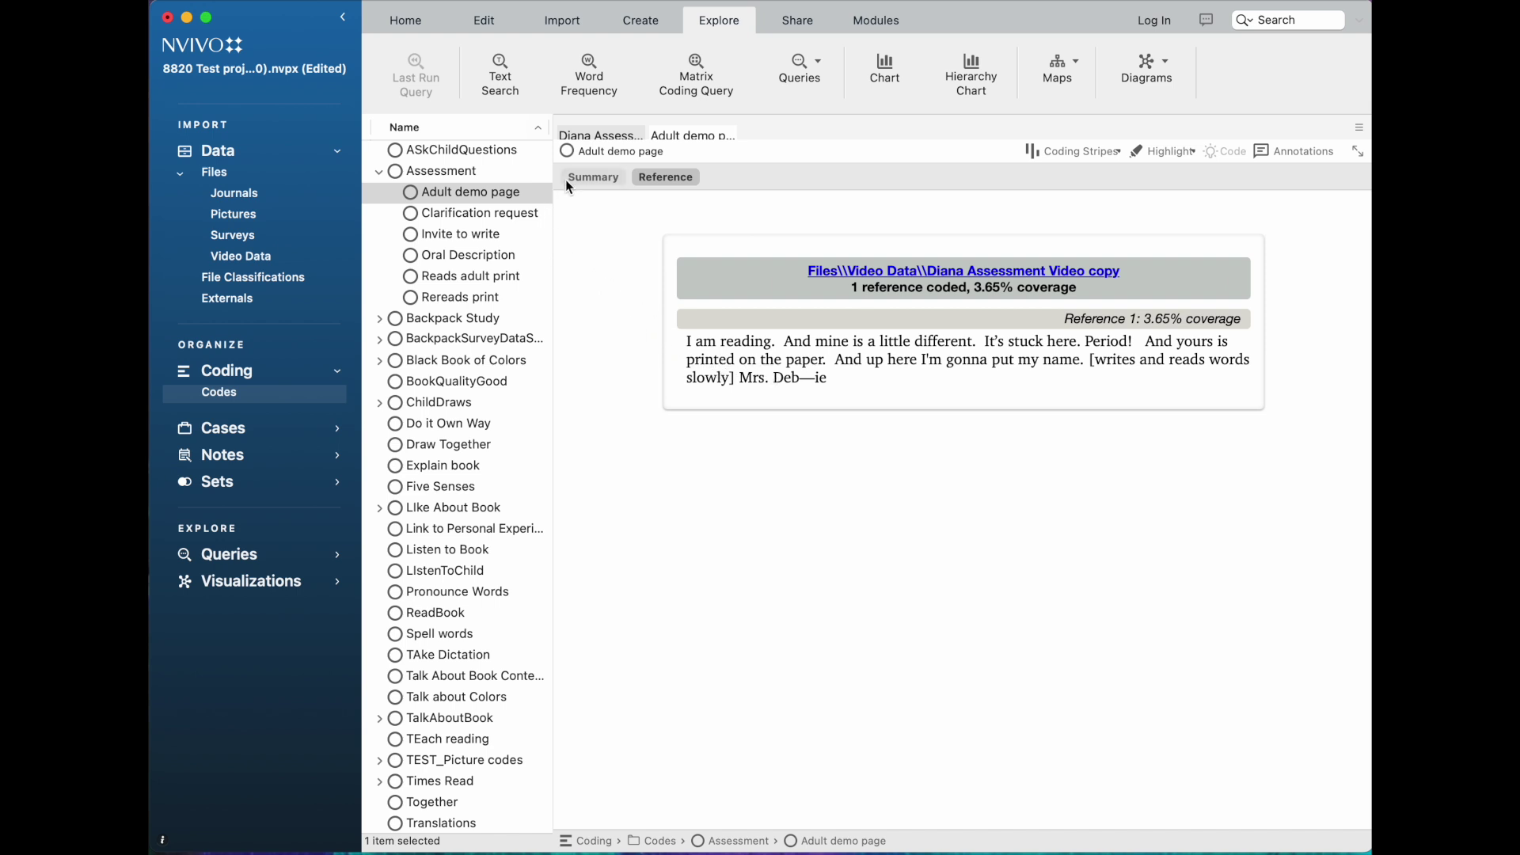
Step: Return to the Diana Assessment Video copy tab and select the 00:00:14.0 transcript row
click(598, 141)
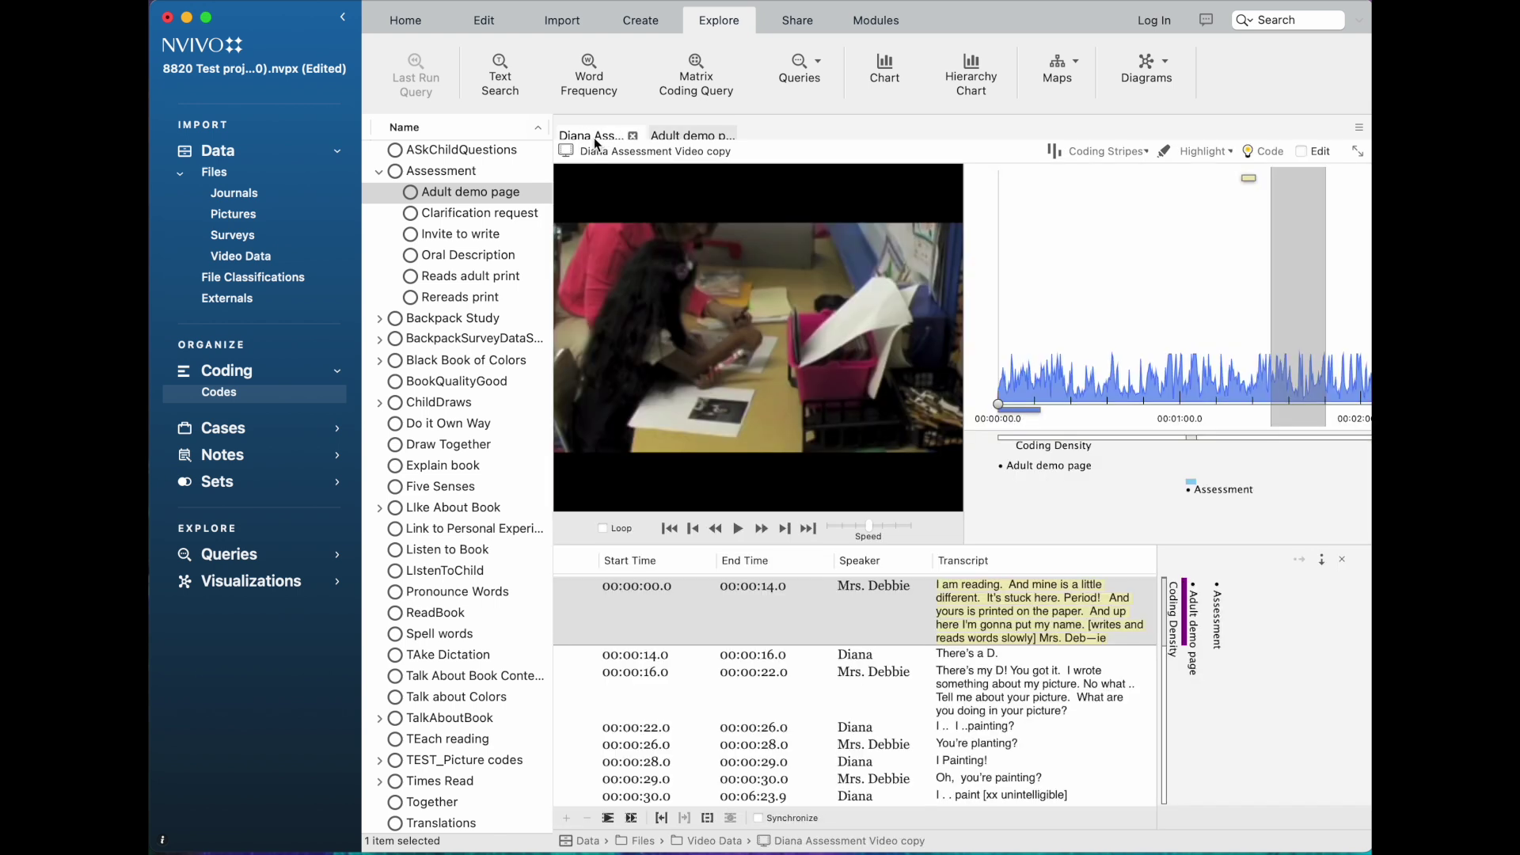
click(633, 656)
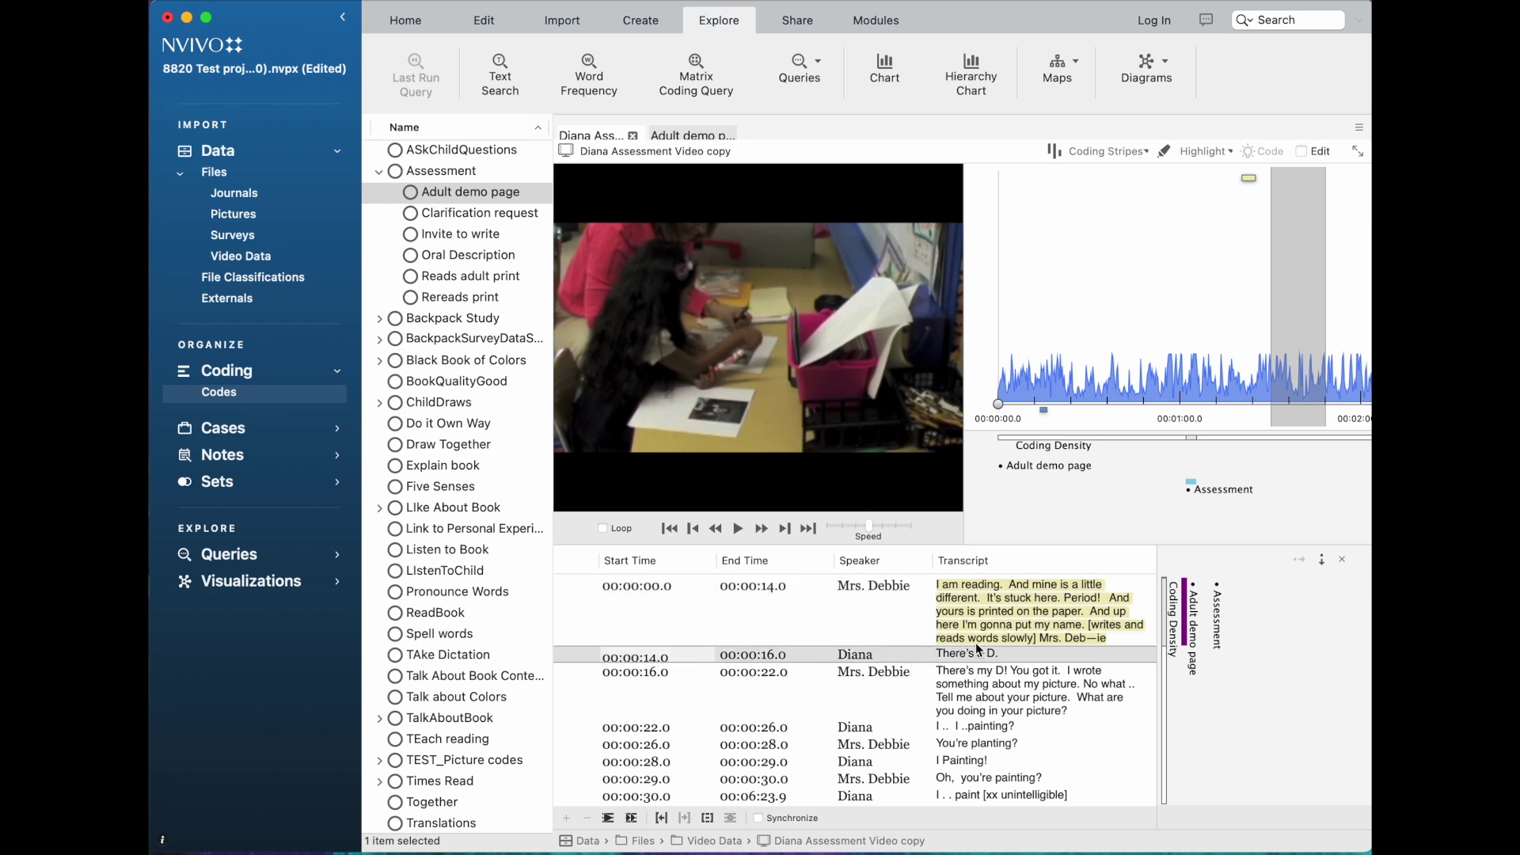
Step: Drag the transcript text 'There's a D.' onto the Reads adult print code
drag(1001, 656, 501, 296)
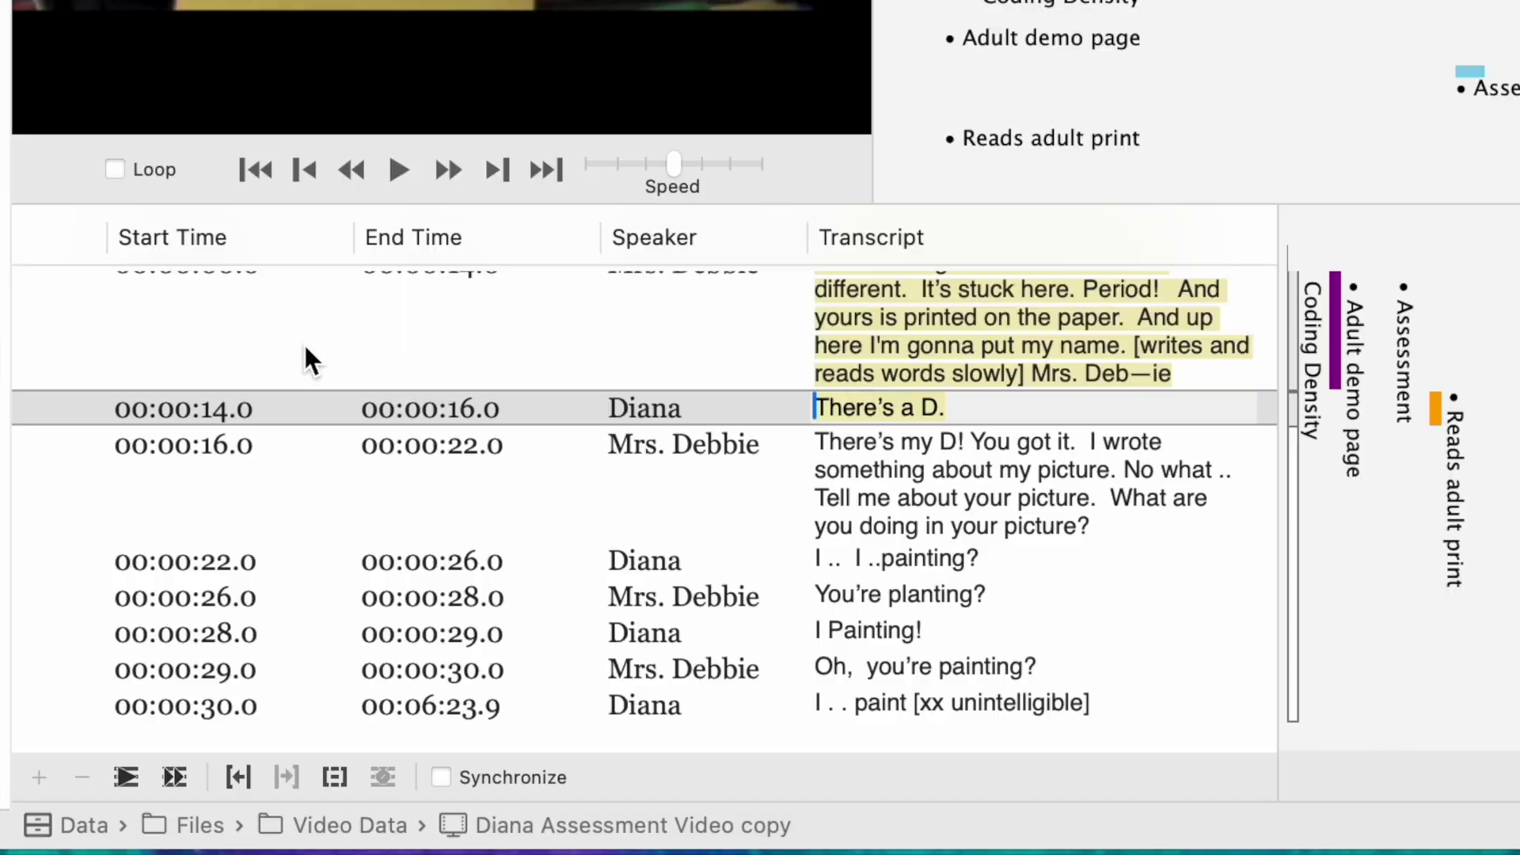
Step: Play the clip for the 'There's a D.' row, then open Reads adult print's reference
click(66, 400)
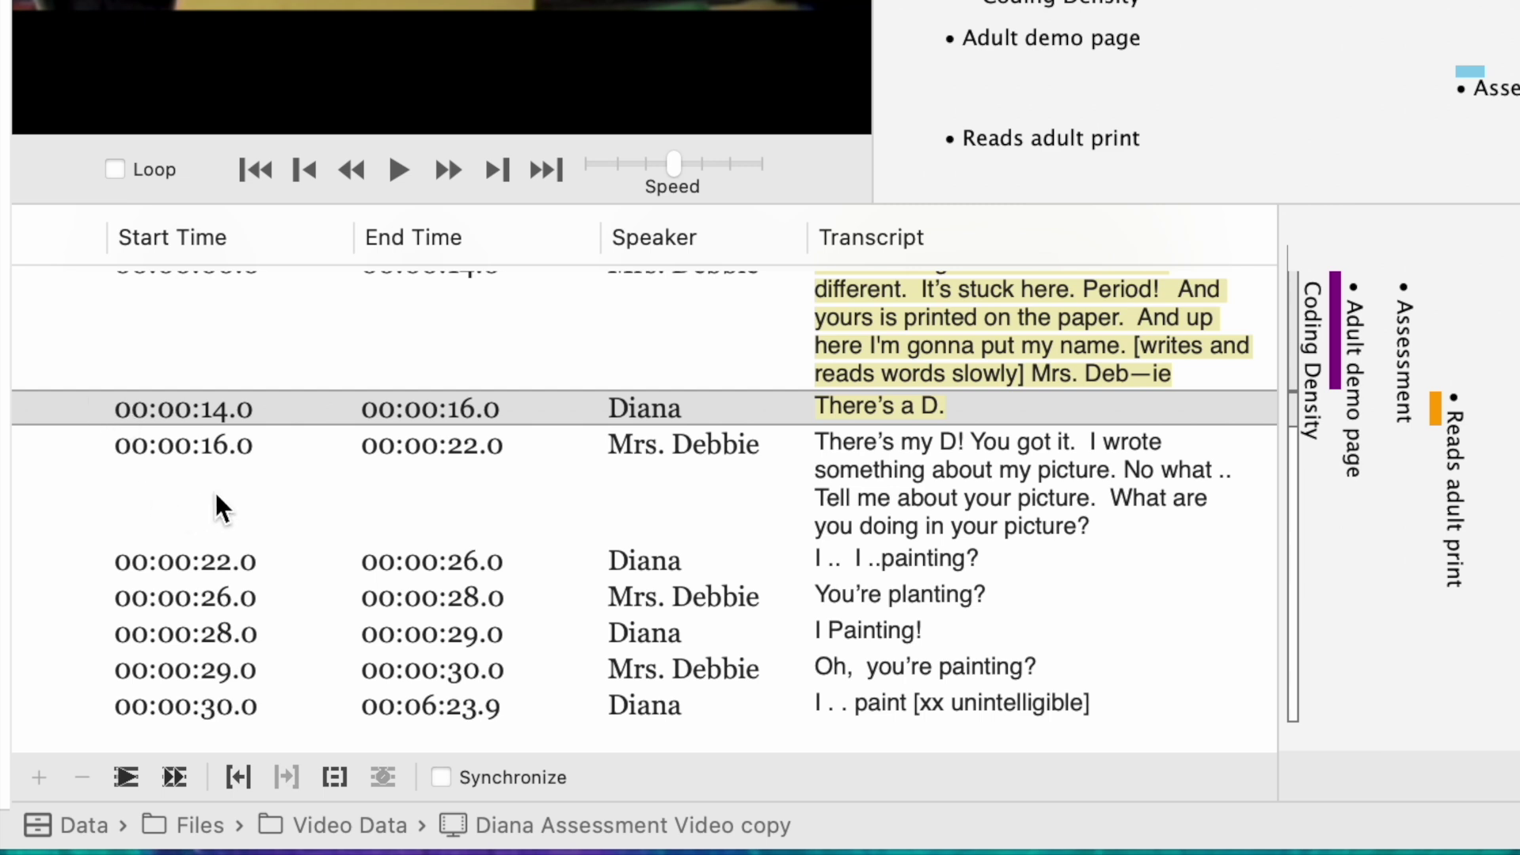
click(126, 778)
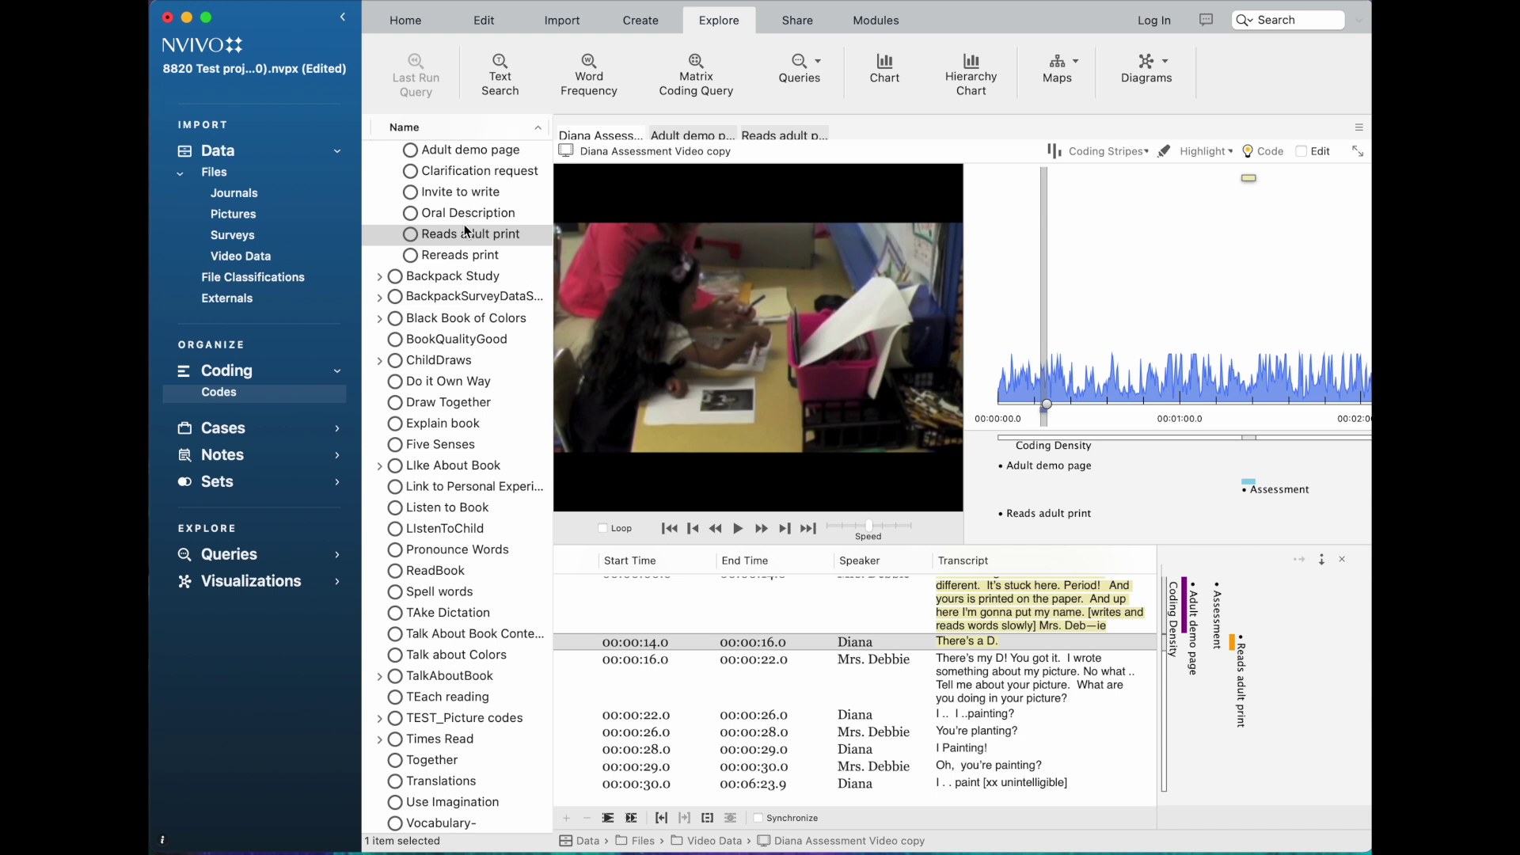
double_click(450, 232)
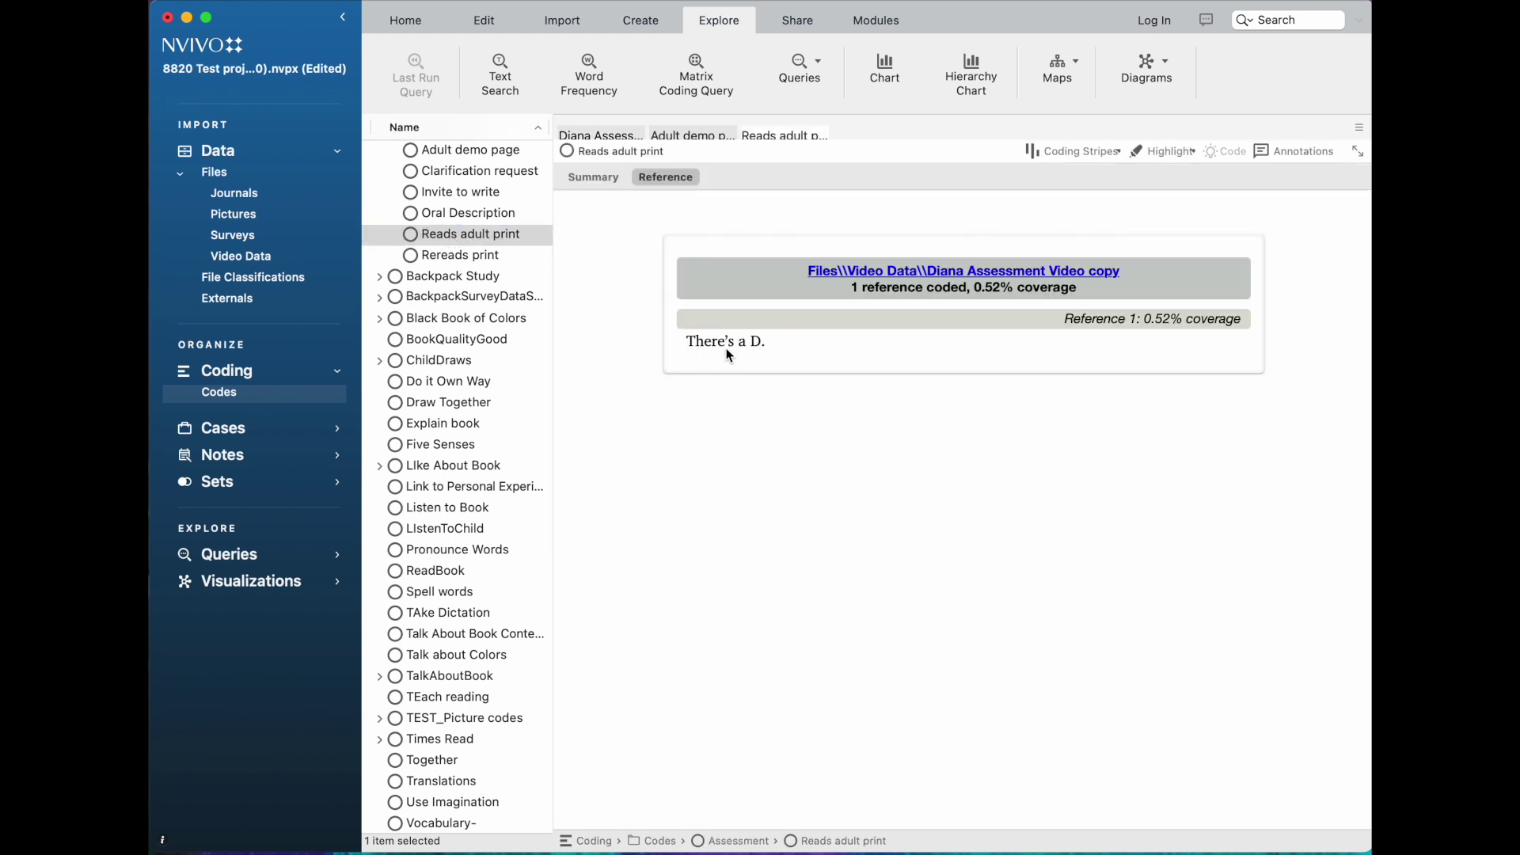
click(881, 274)
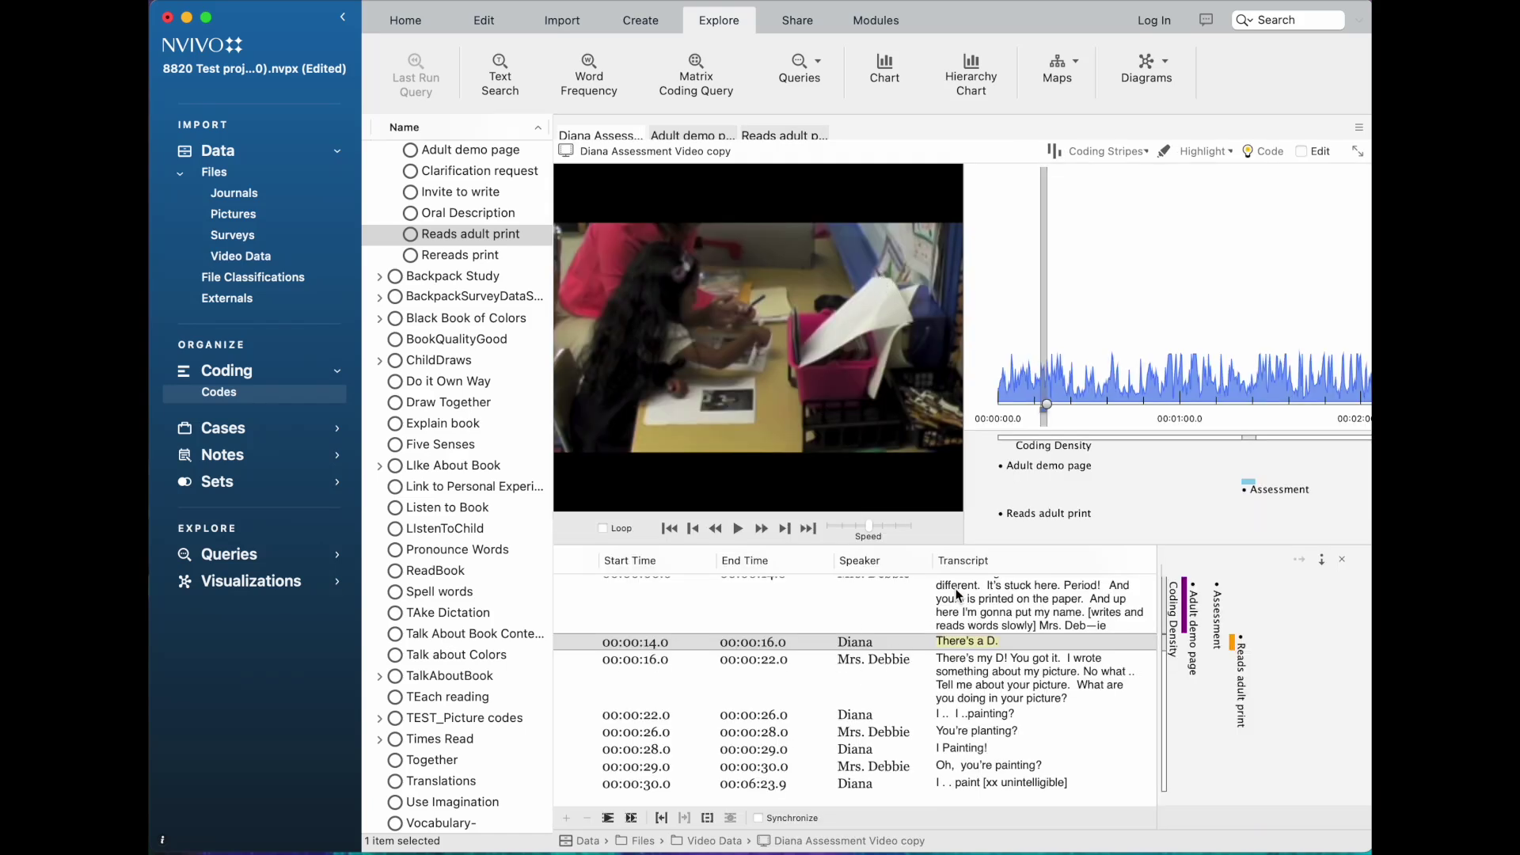
click(608, 820)
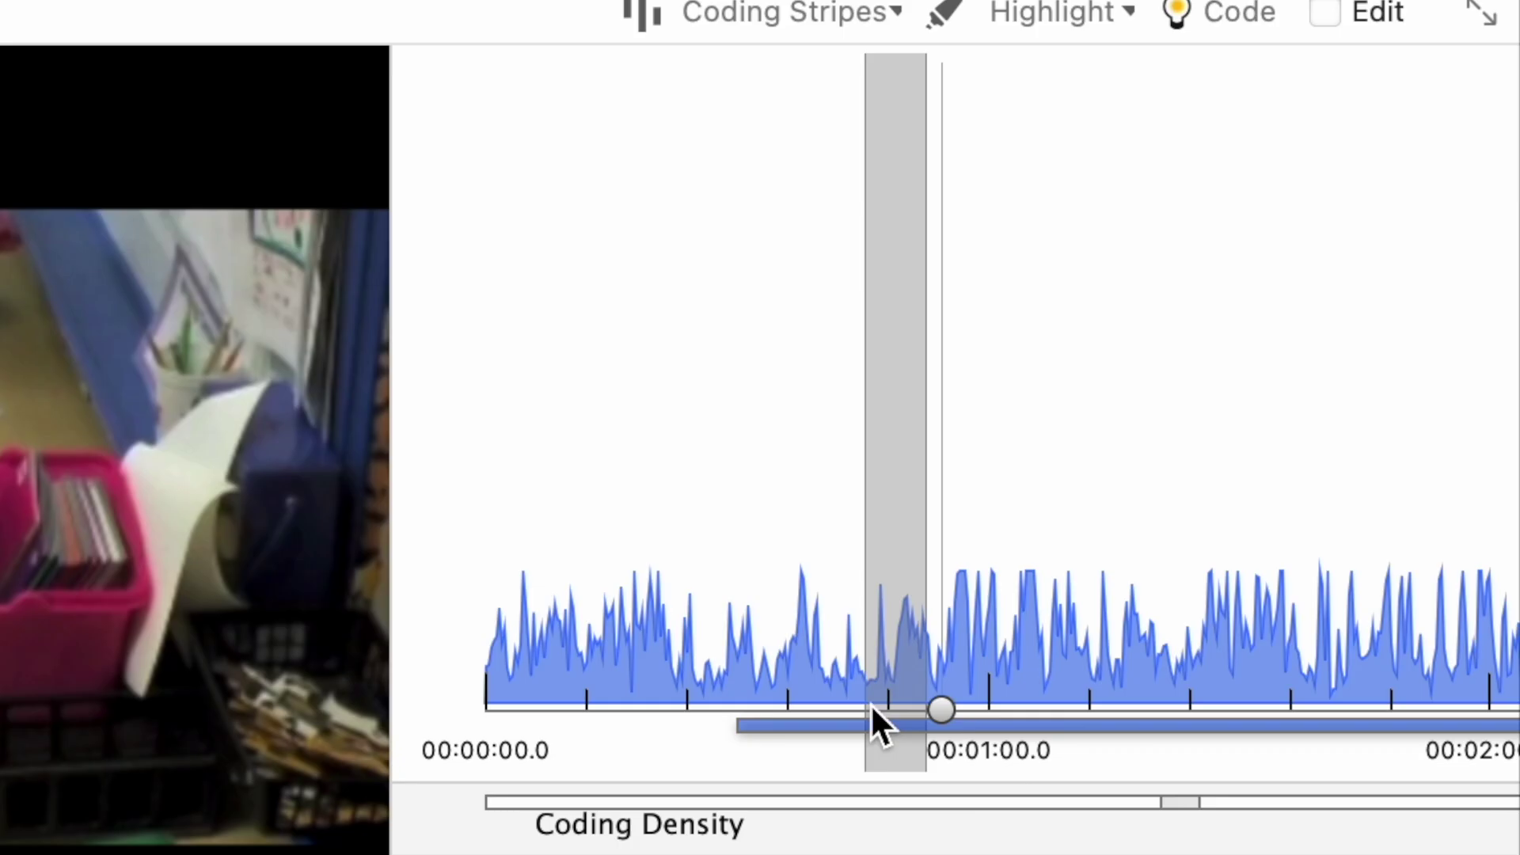
Step: Mark a time range on the waveform before the one-minute mark and play the video
drag(836, 703, 957, 748)
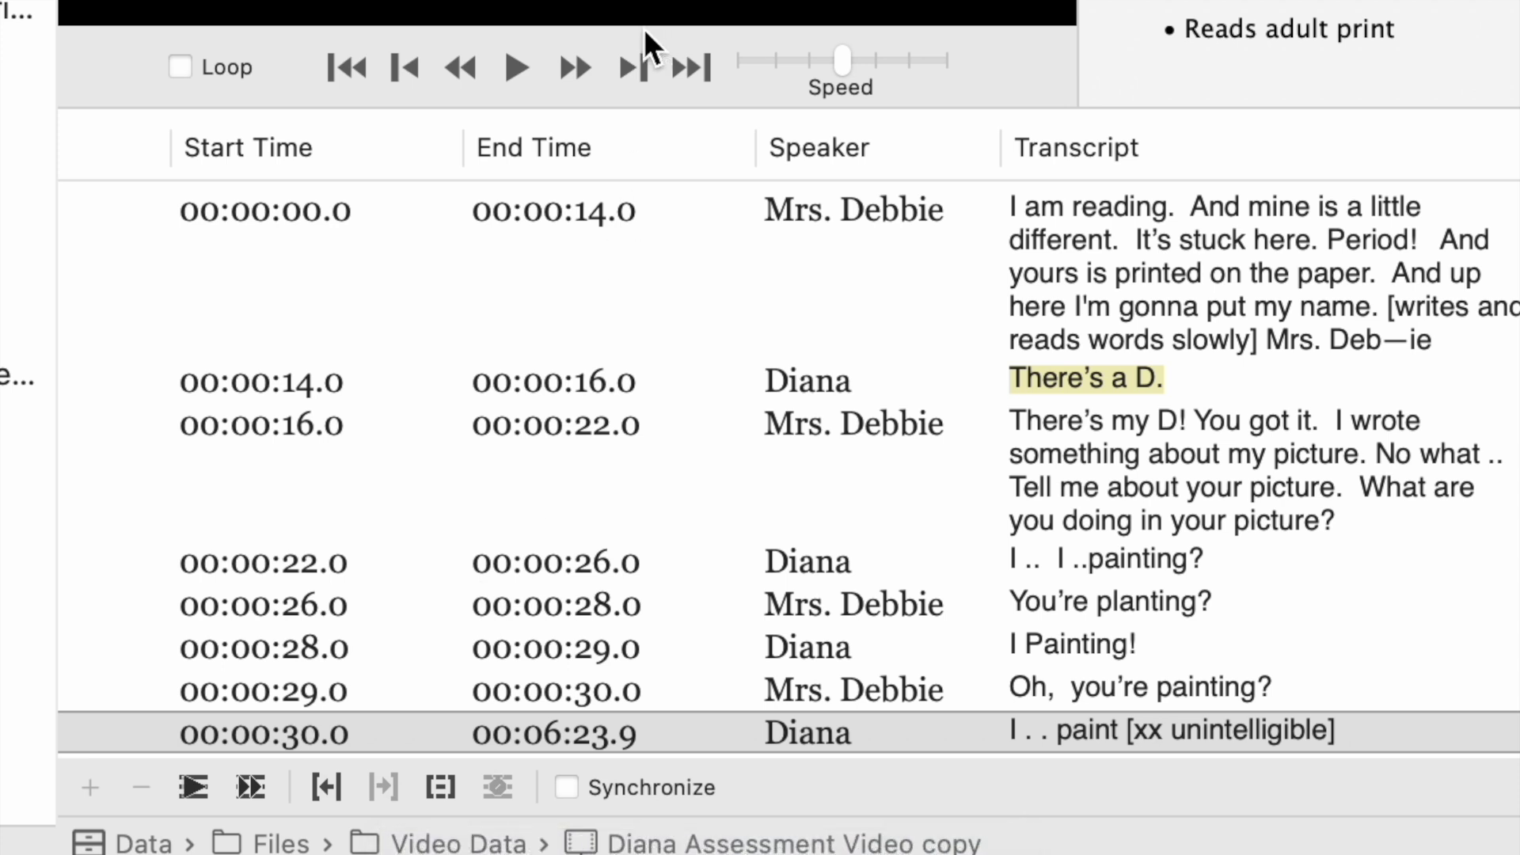
click(516, 67)
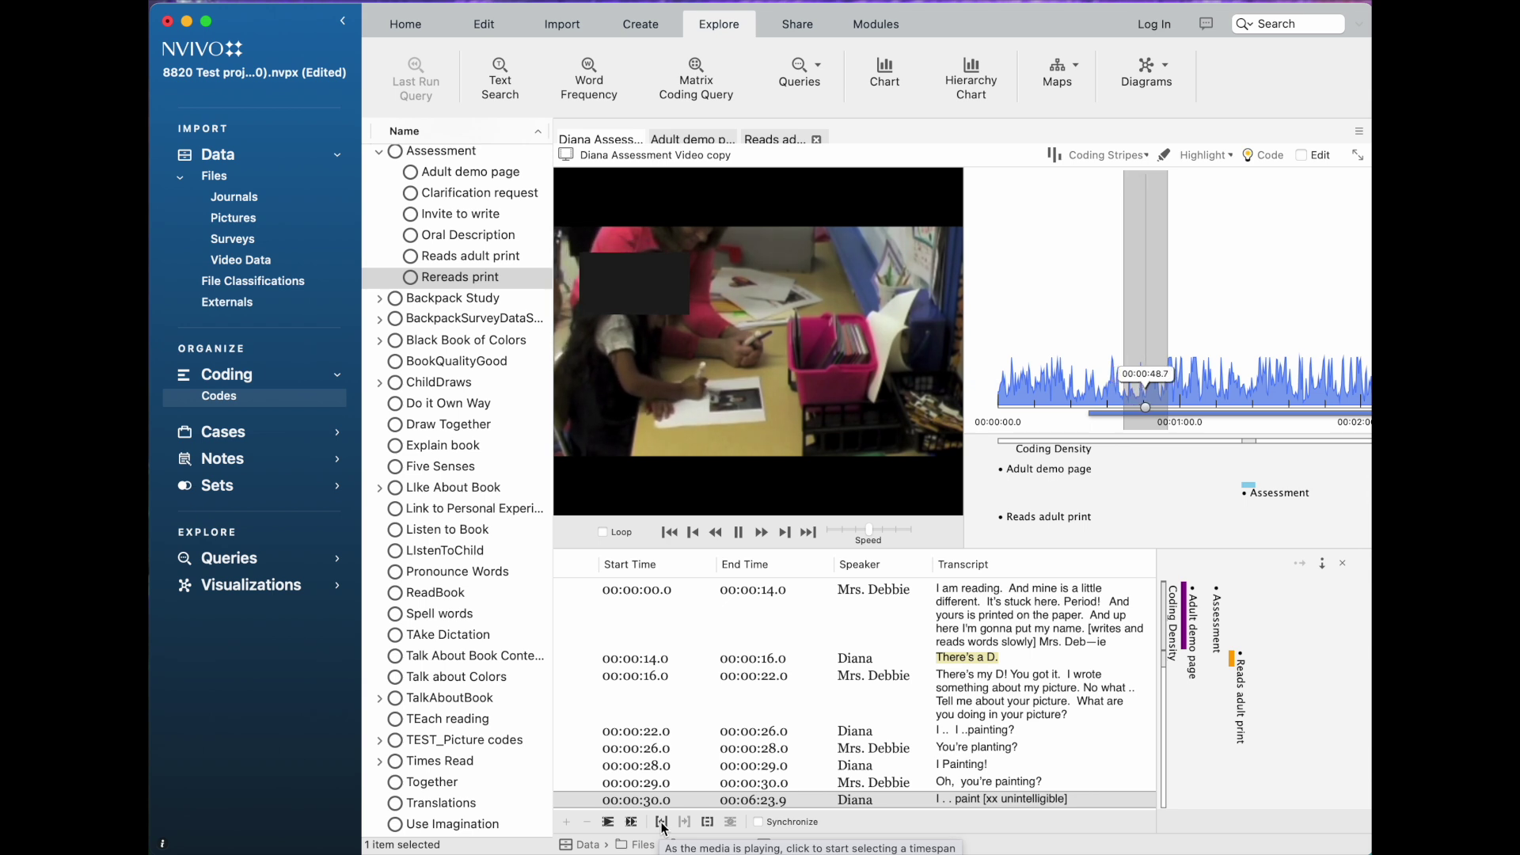
Step: Set a few-second timespan selection during playback and replay from about 00:00:48.7 to check it
click(664, 828)
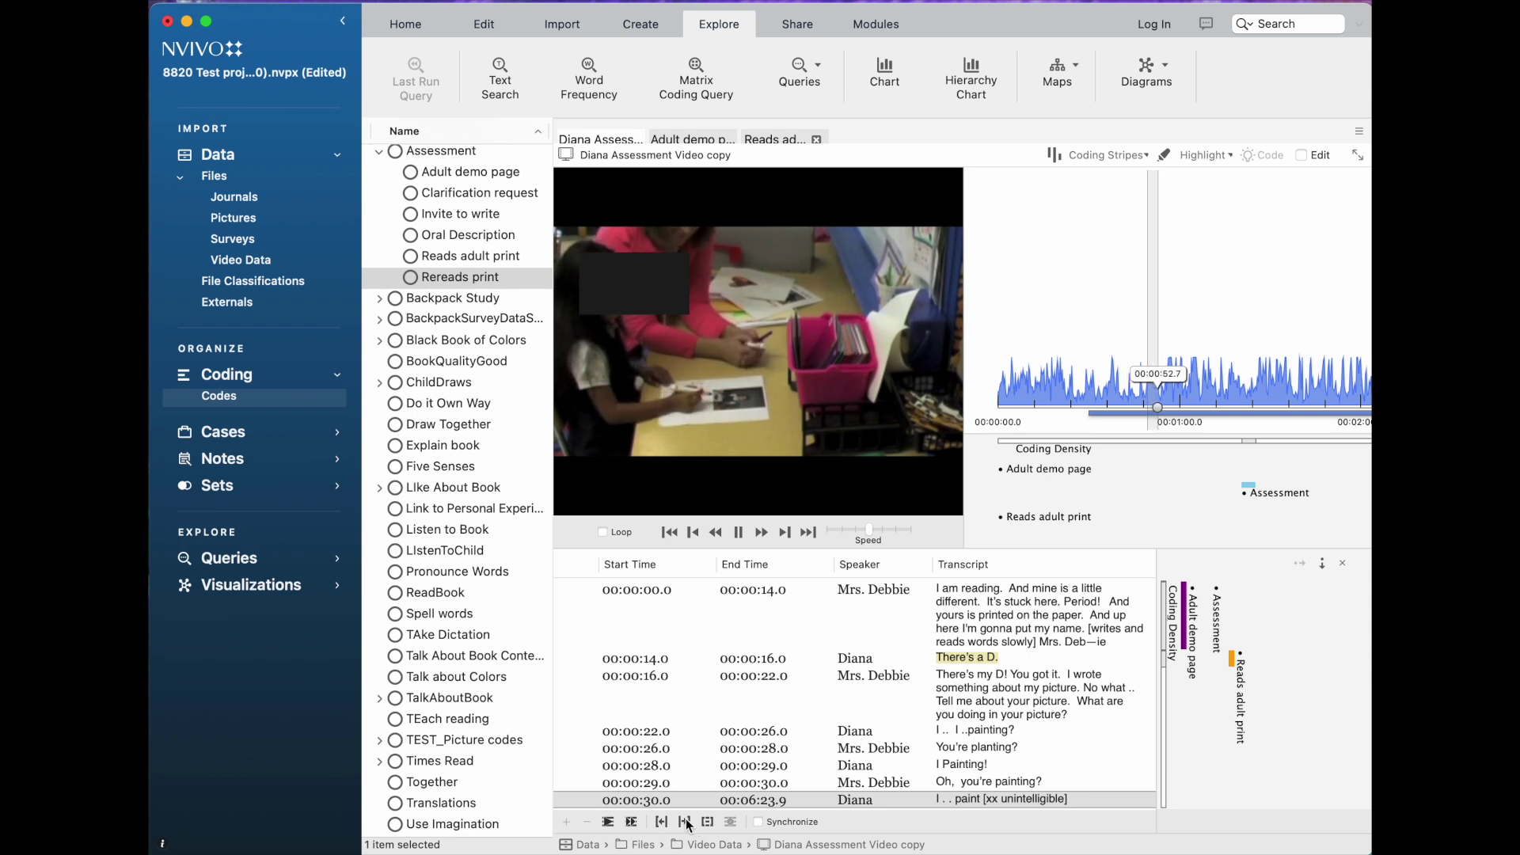
click(686, 824)
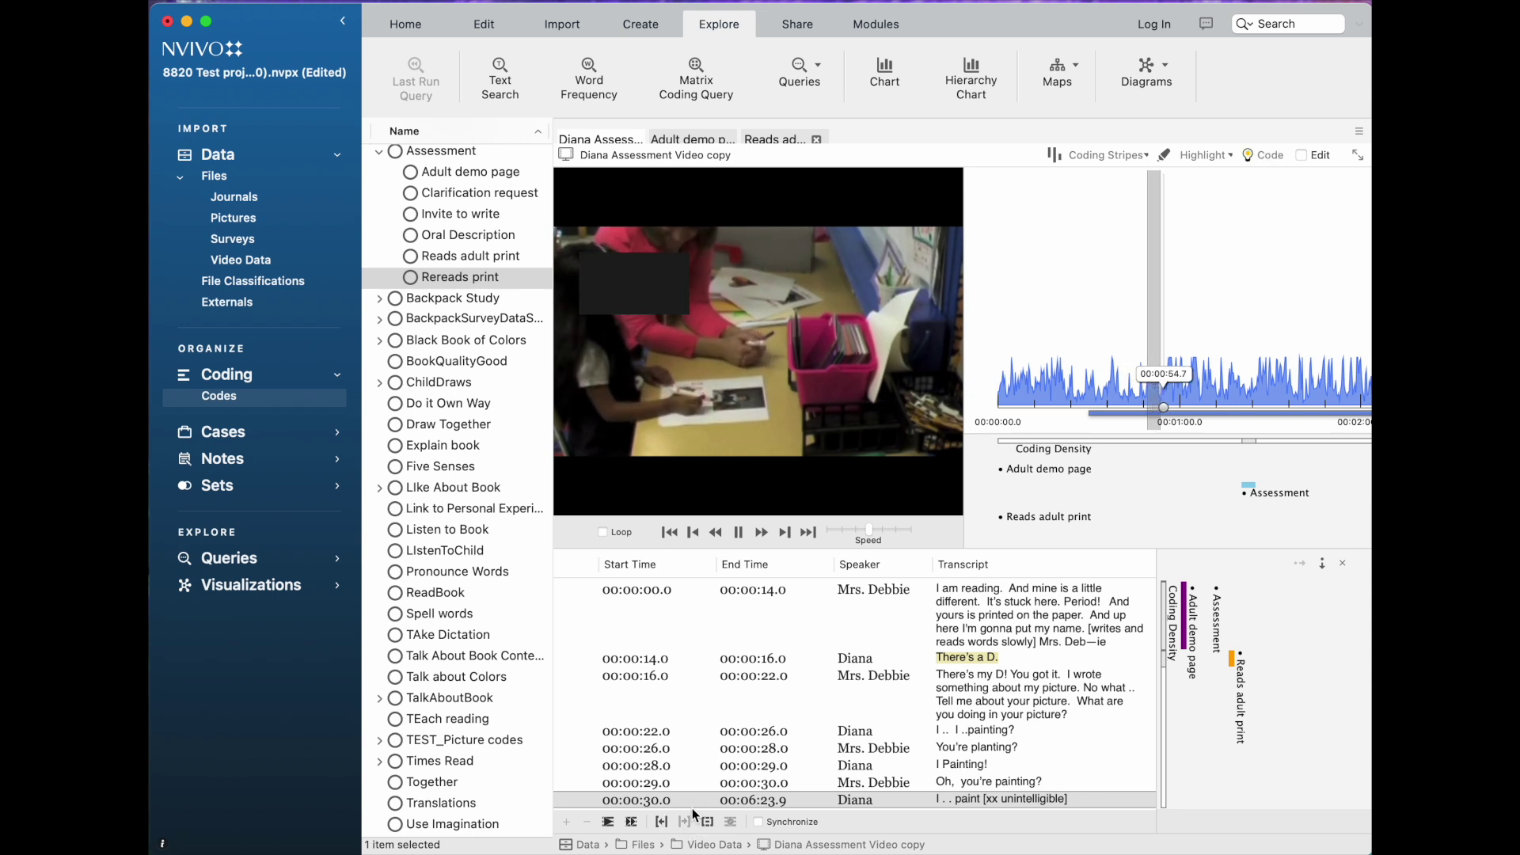
click(738, 533)
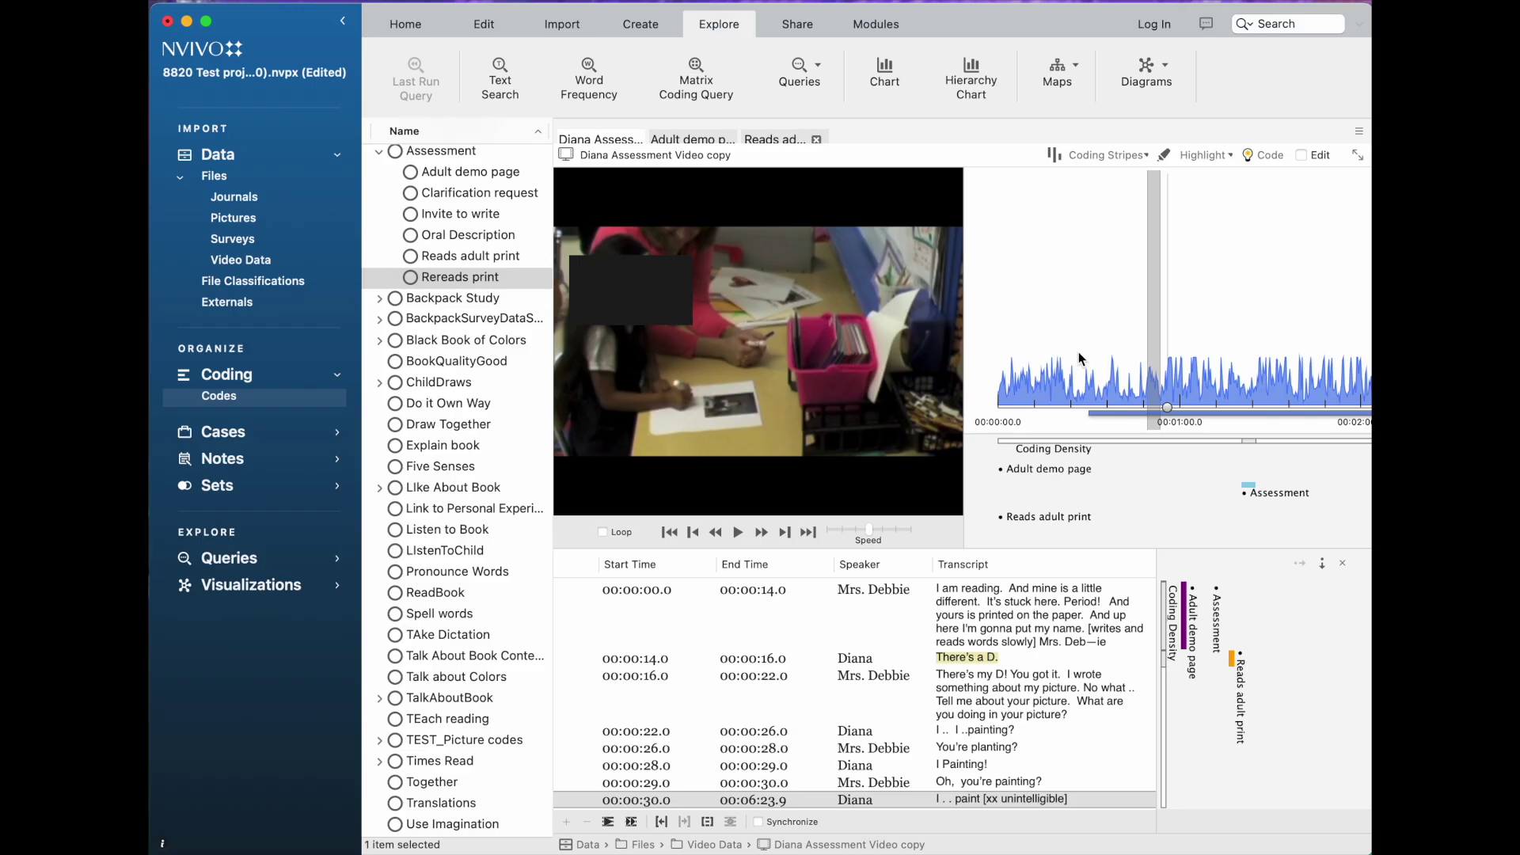
click(737, 532)
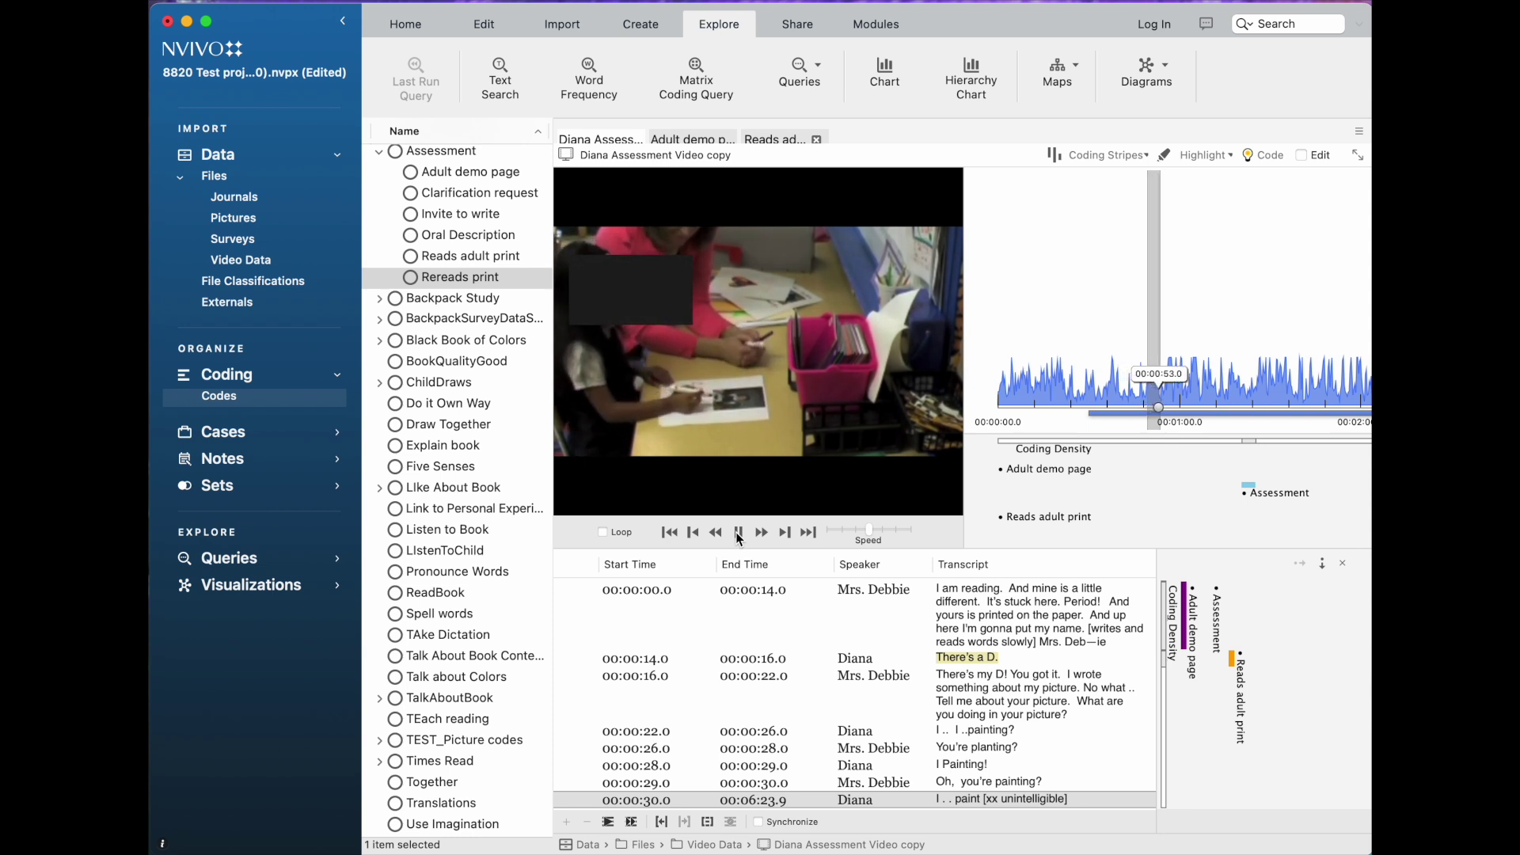
click(738, 535)
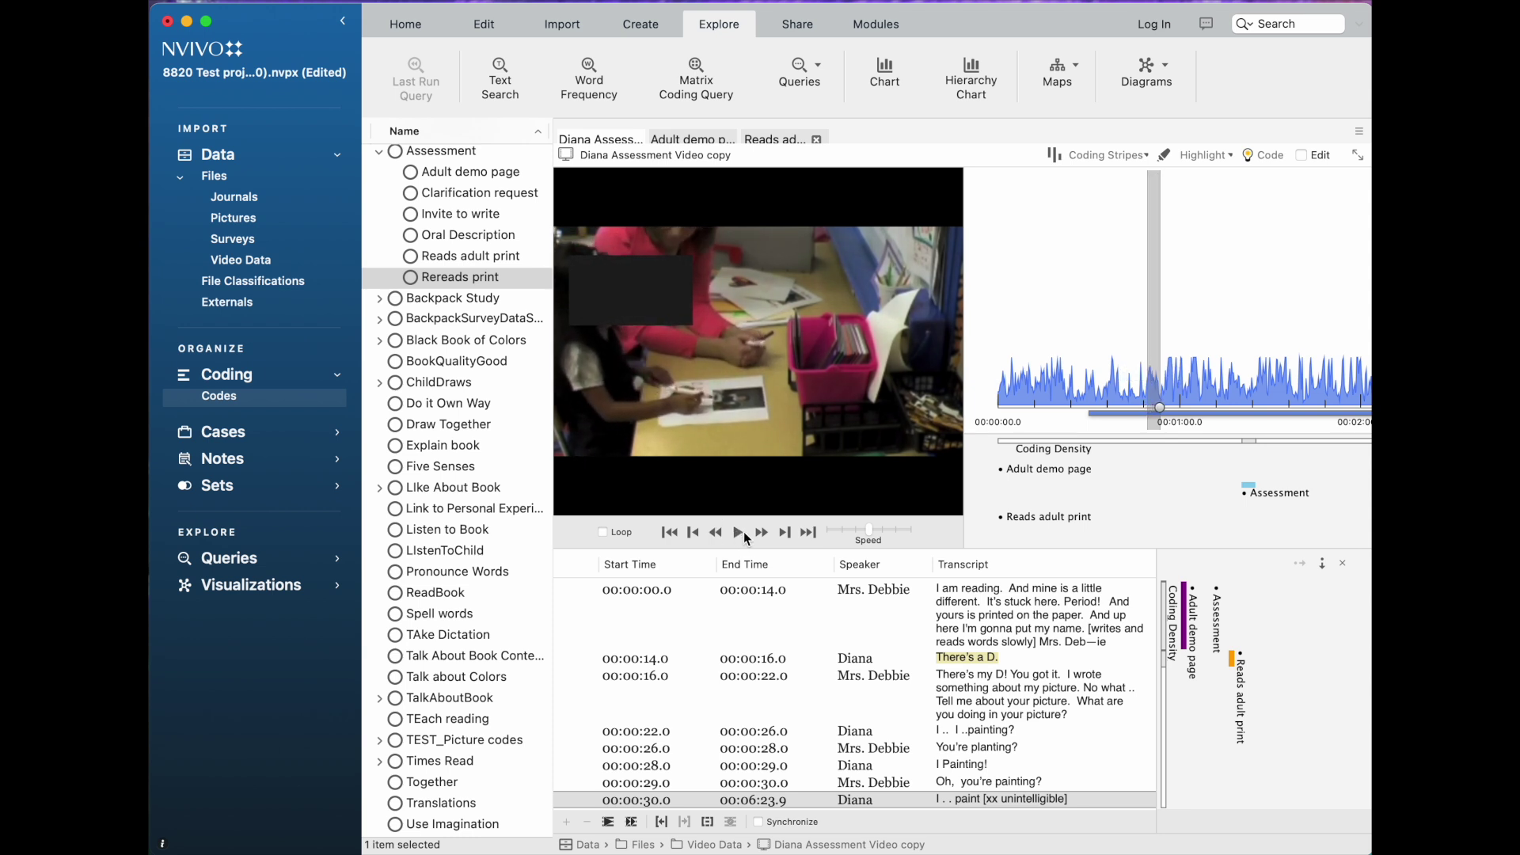
click(1146, 395)
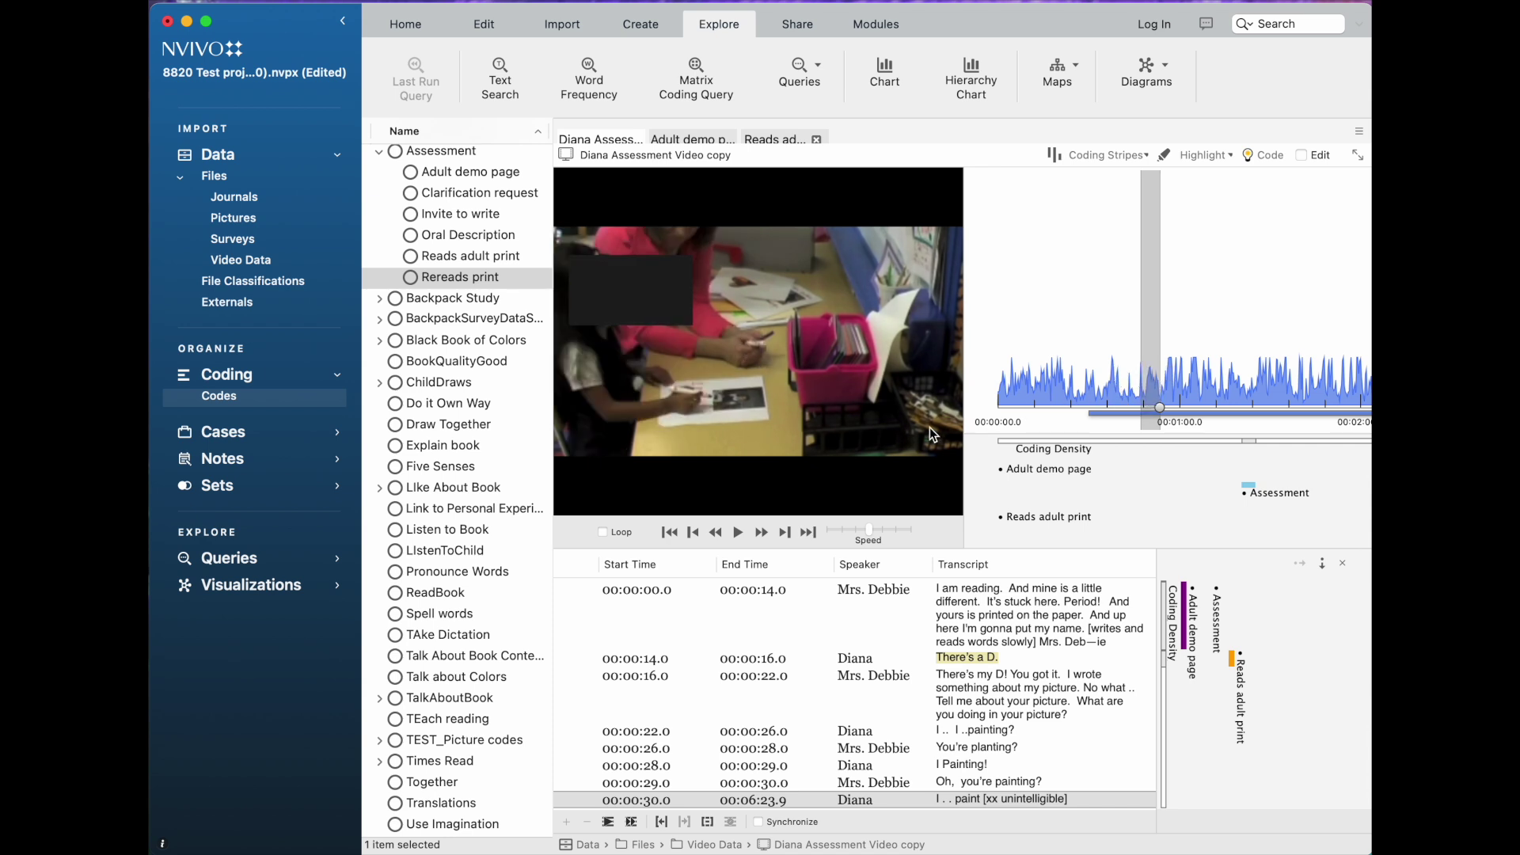
click(745, 532)
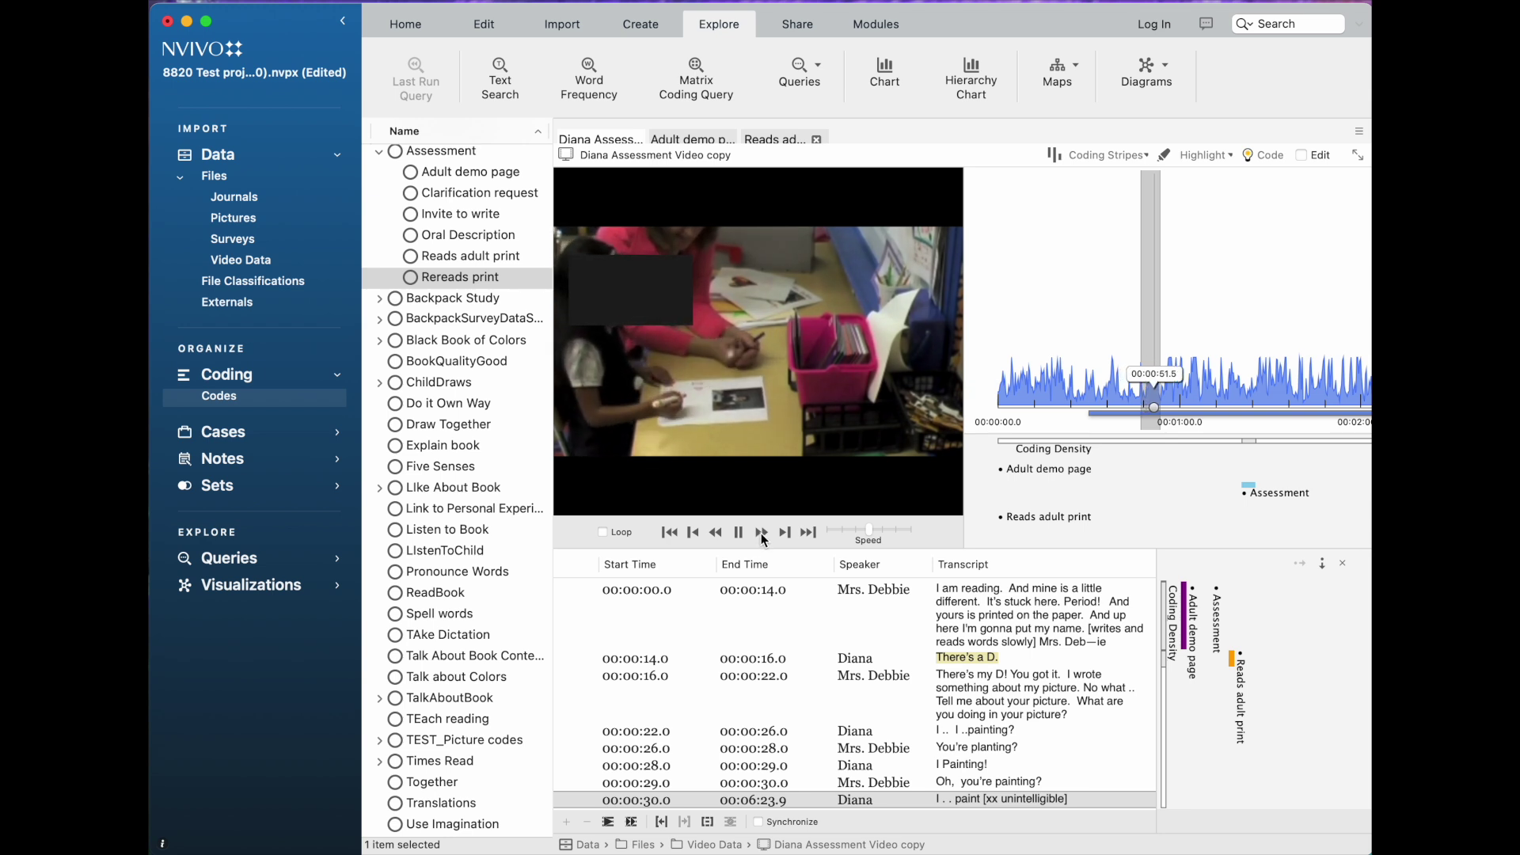
click(738, 532)
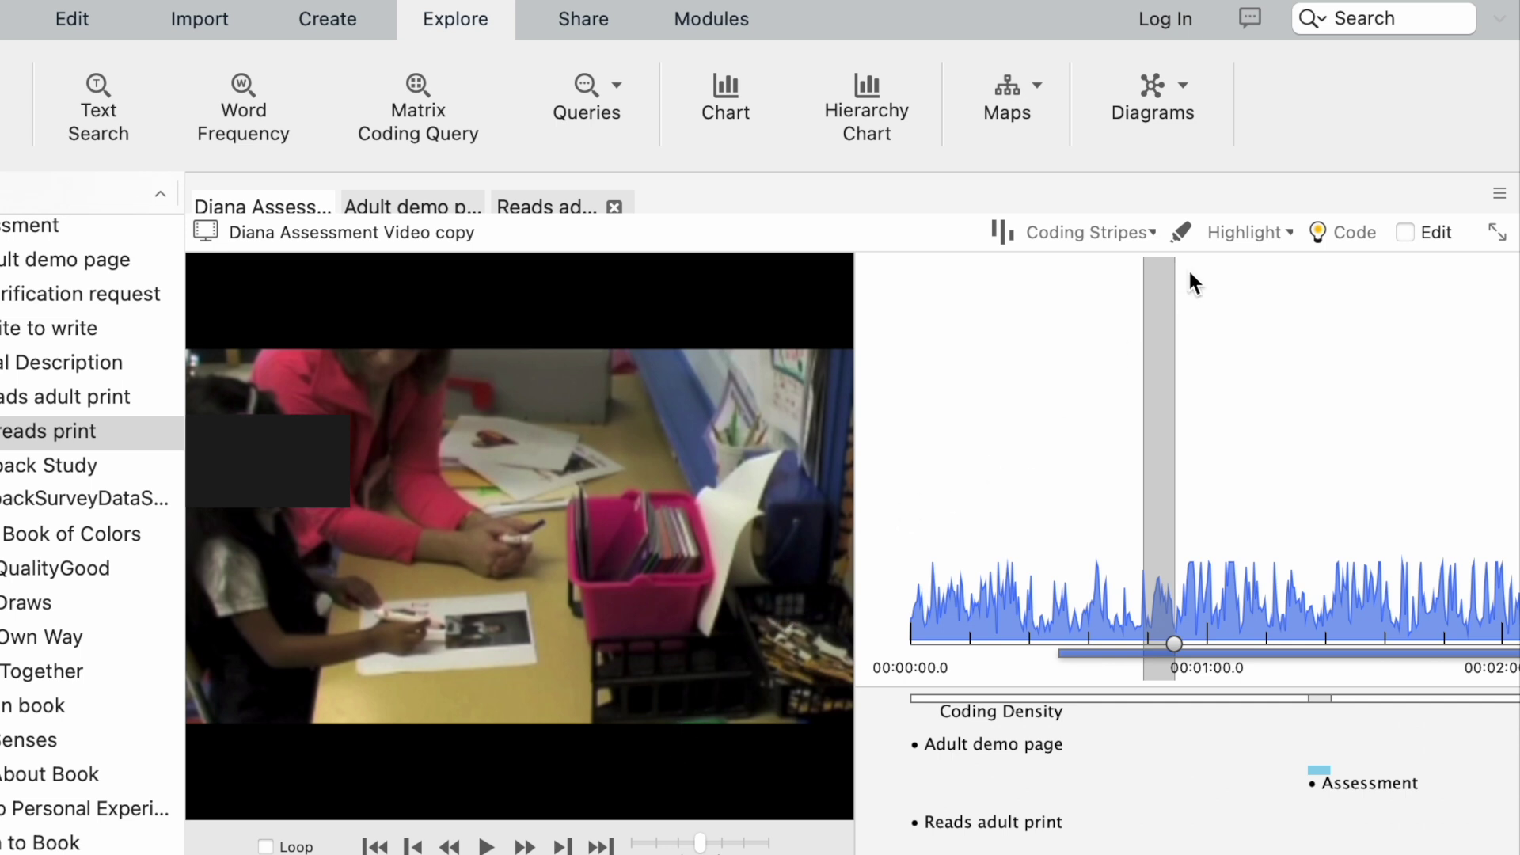
click(1323, 228)
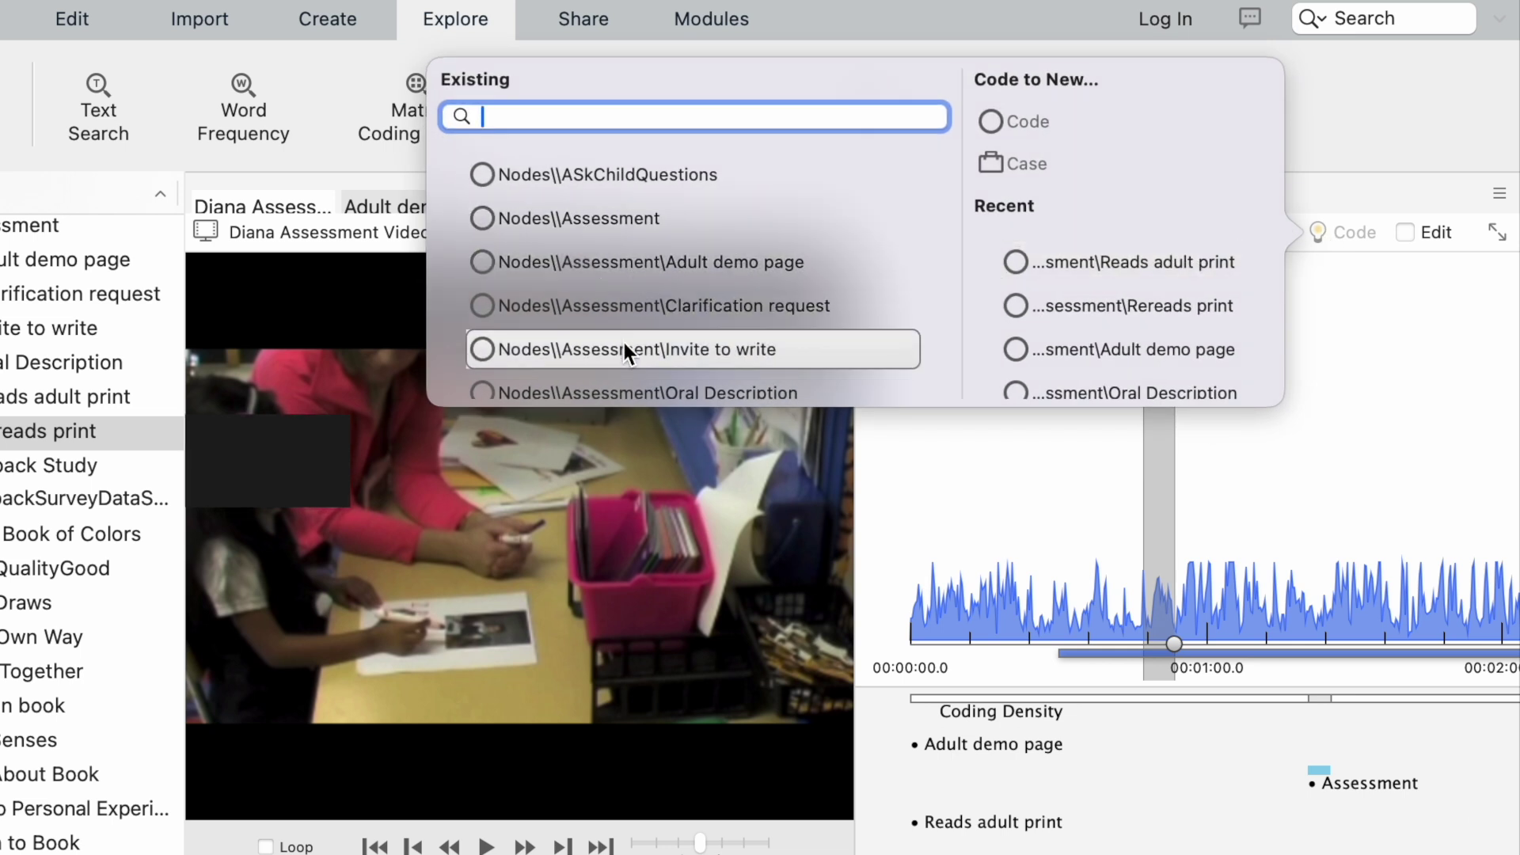
Step: Code the selected timespan to Assessment > Rereads print from the Existing codes list
scroll(624, 342, down, 2)
scroll(624, 342, down, 2)
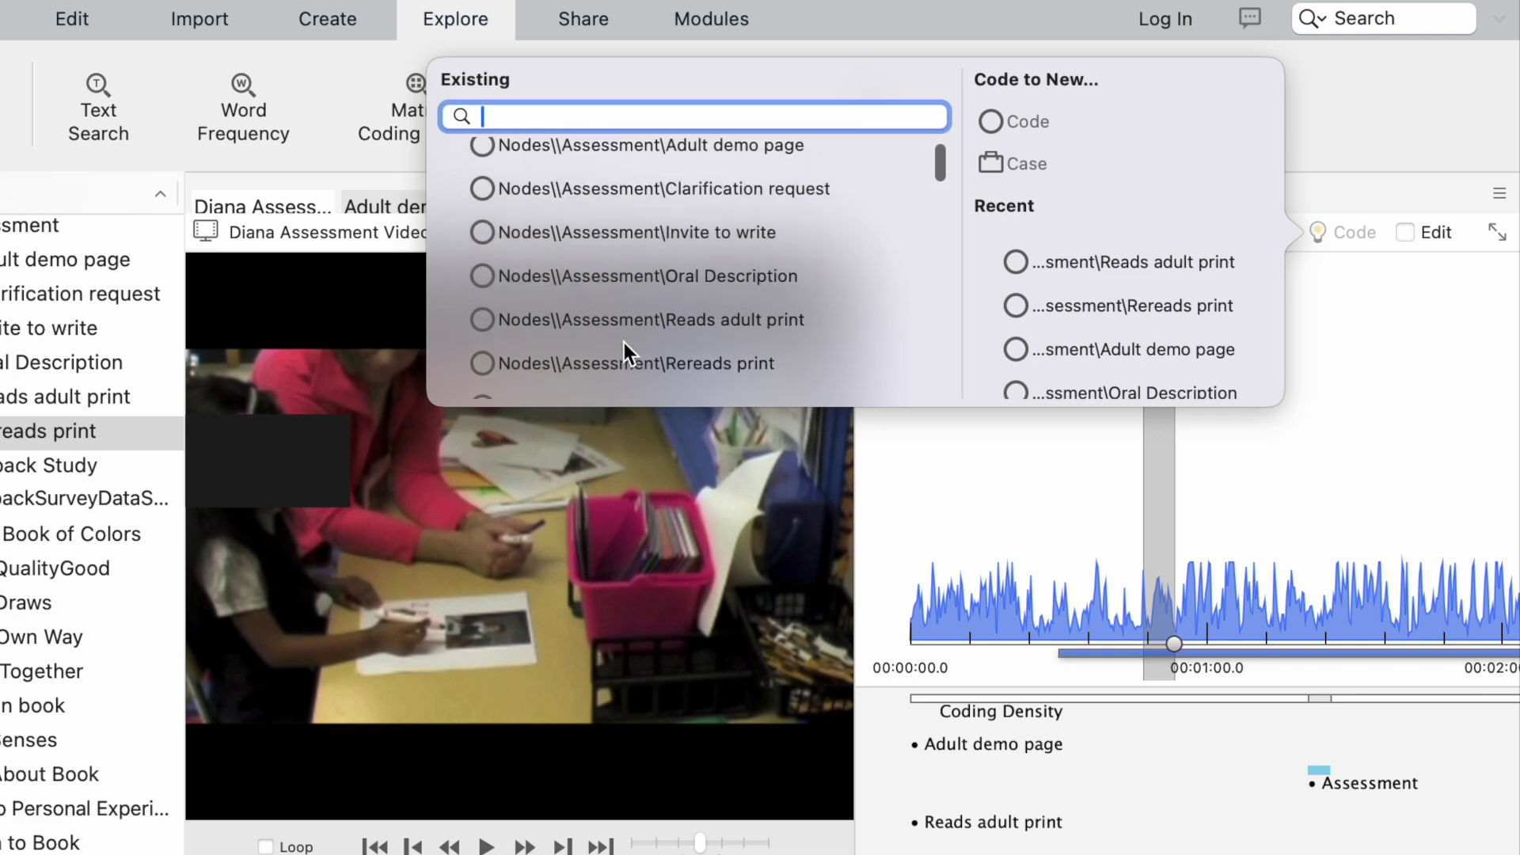
click(628, 363)
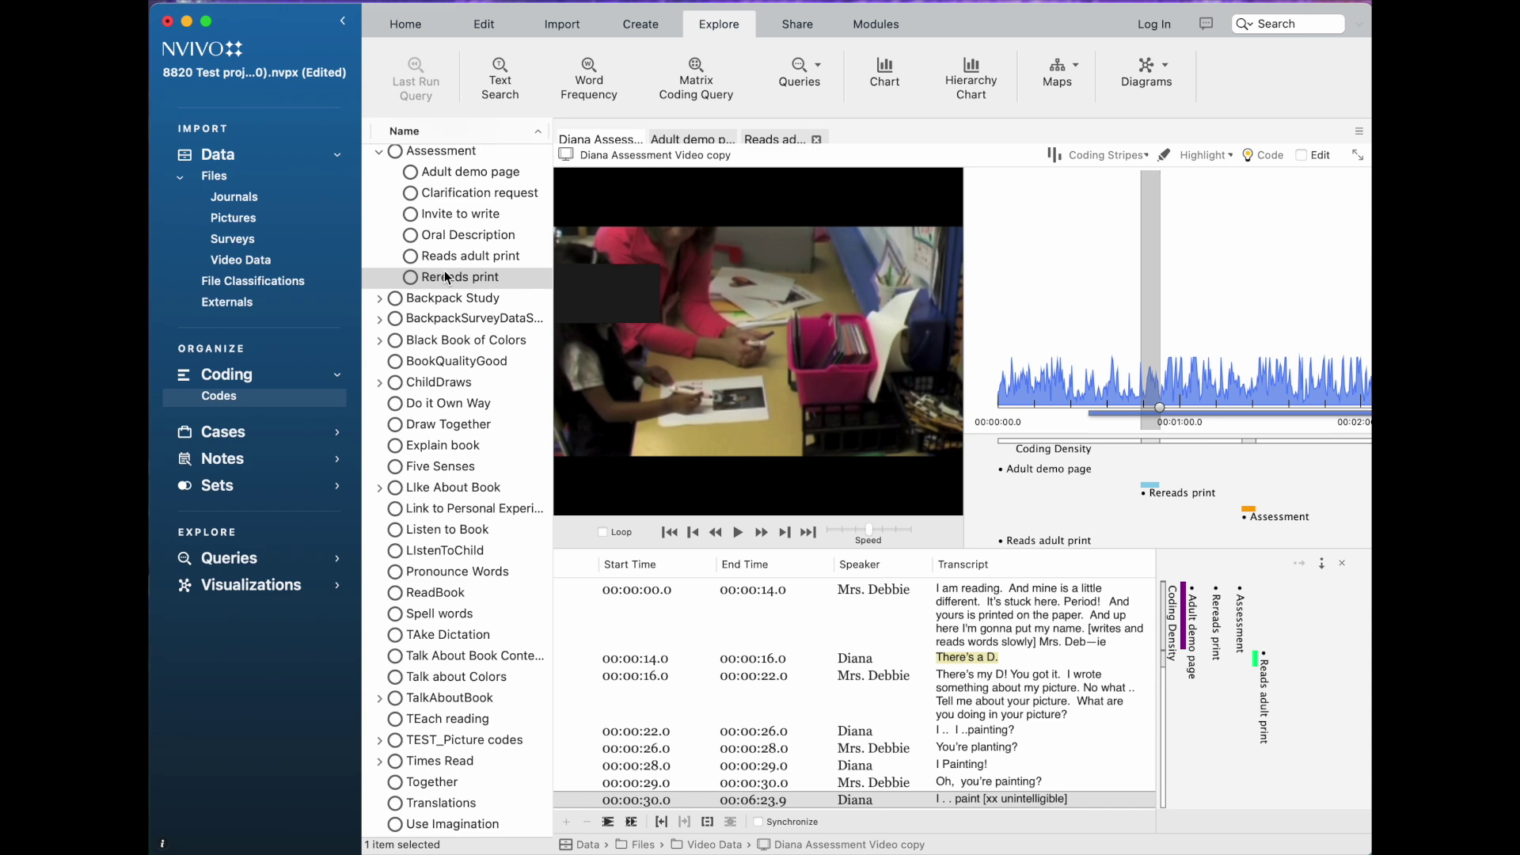
Step: Open the Rereads print code's single 0:47.2–0:53.4 reference and jump to its video file
double_click(442, 281)
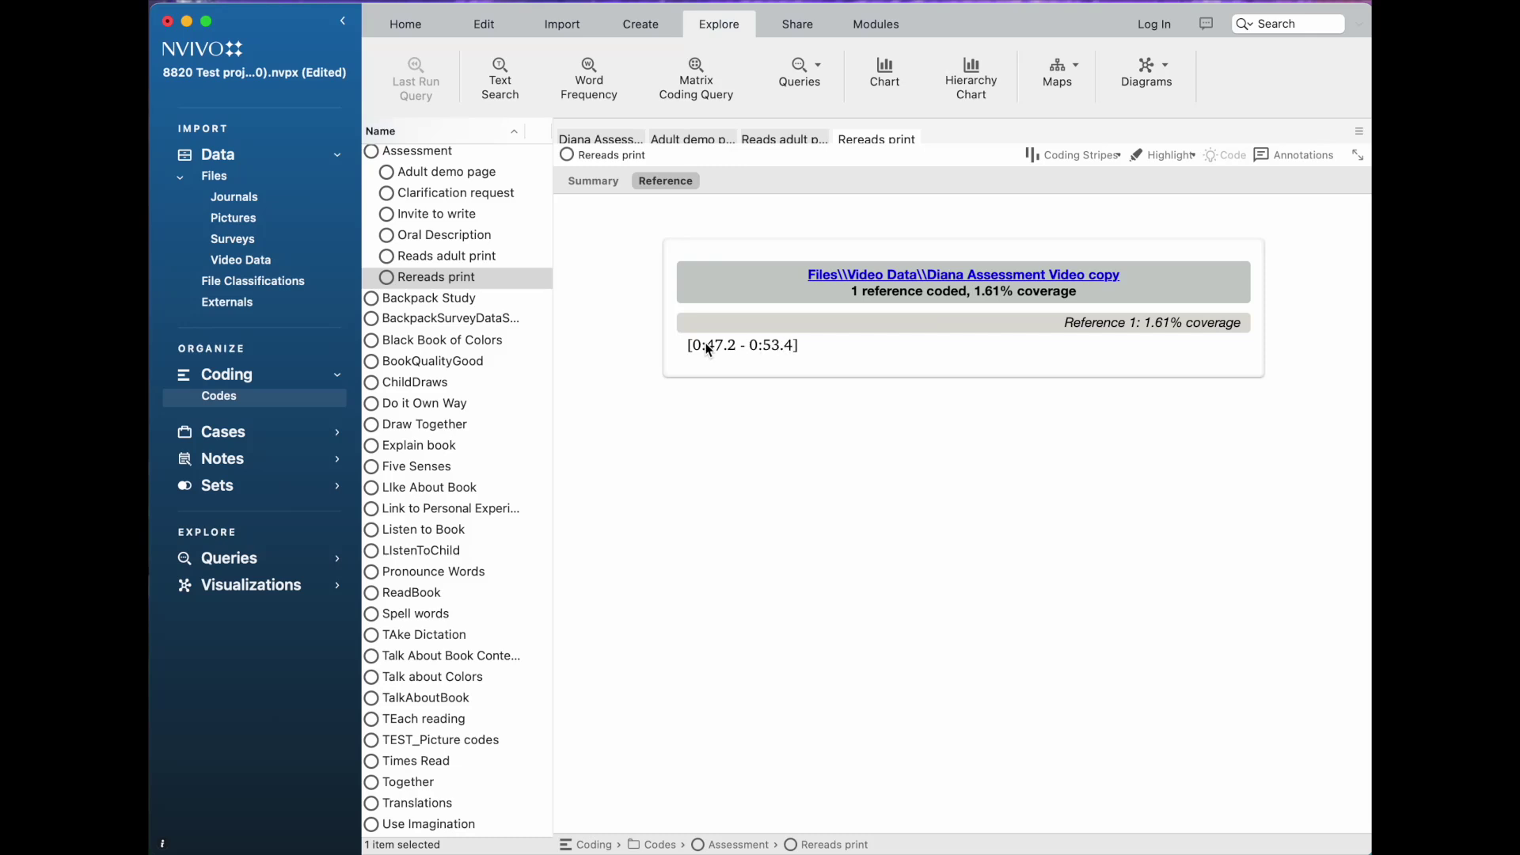
click(900, 276)
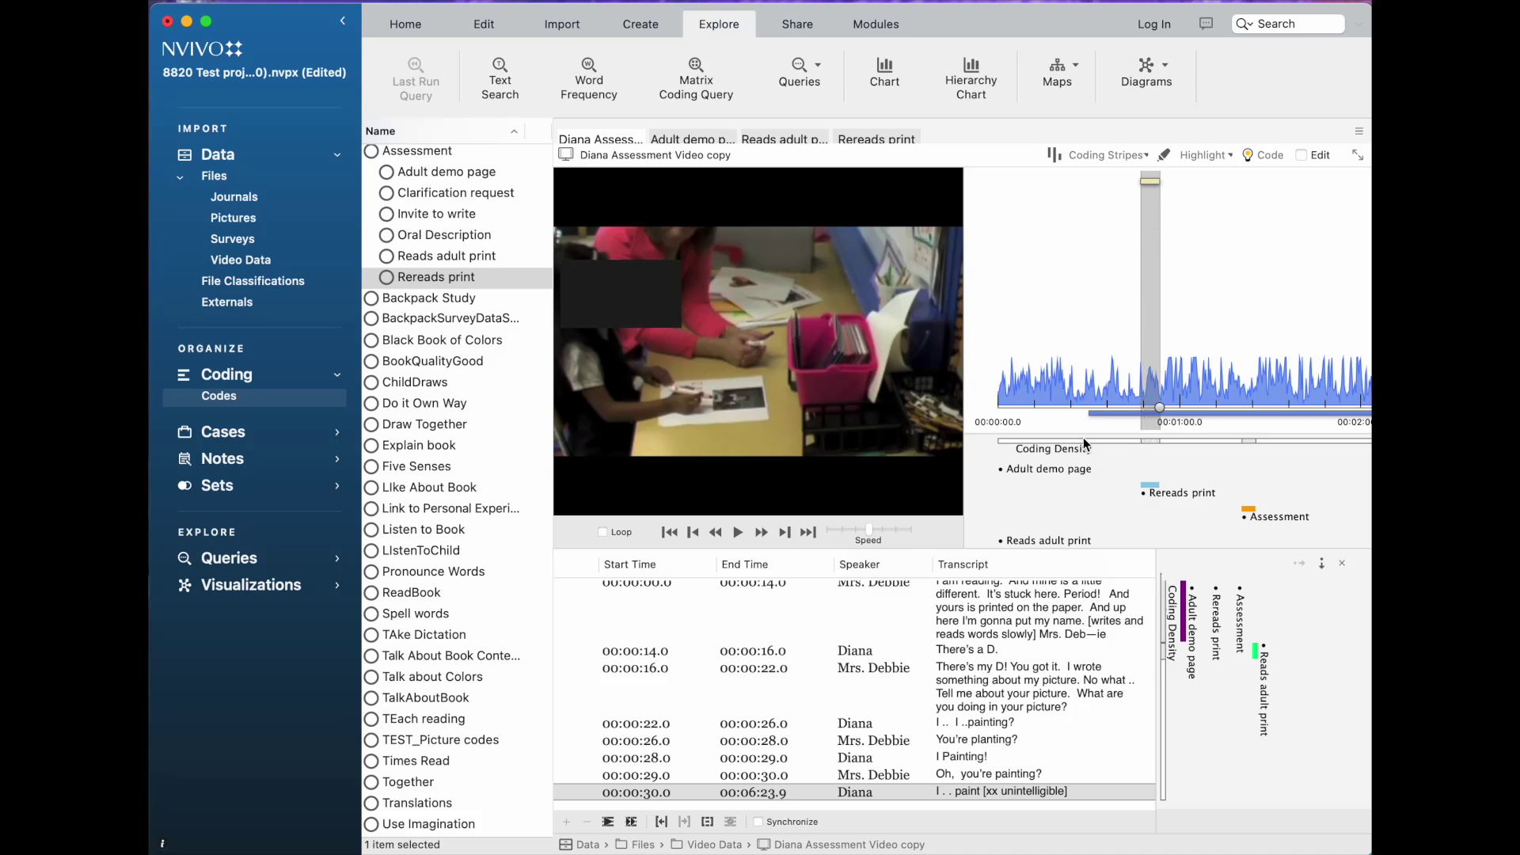
Step: Play the assessment video from about 0:47 past 0:51, then pause it
click(737, 533)
click(737, 533)
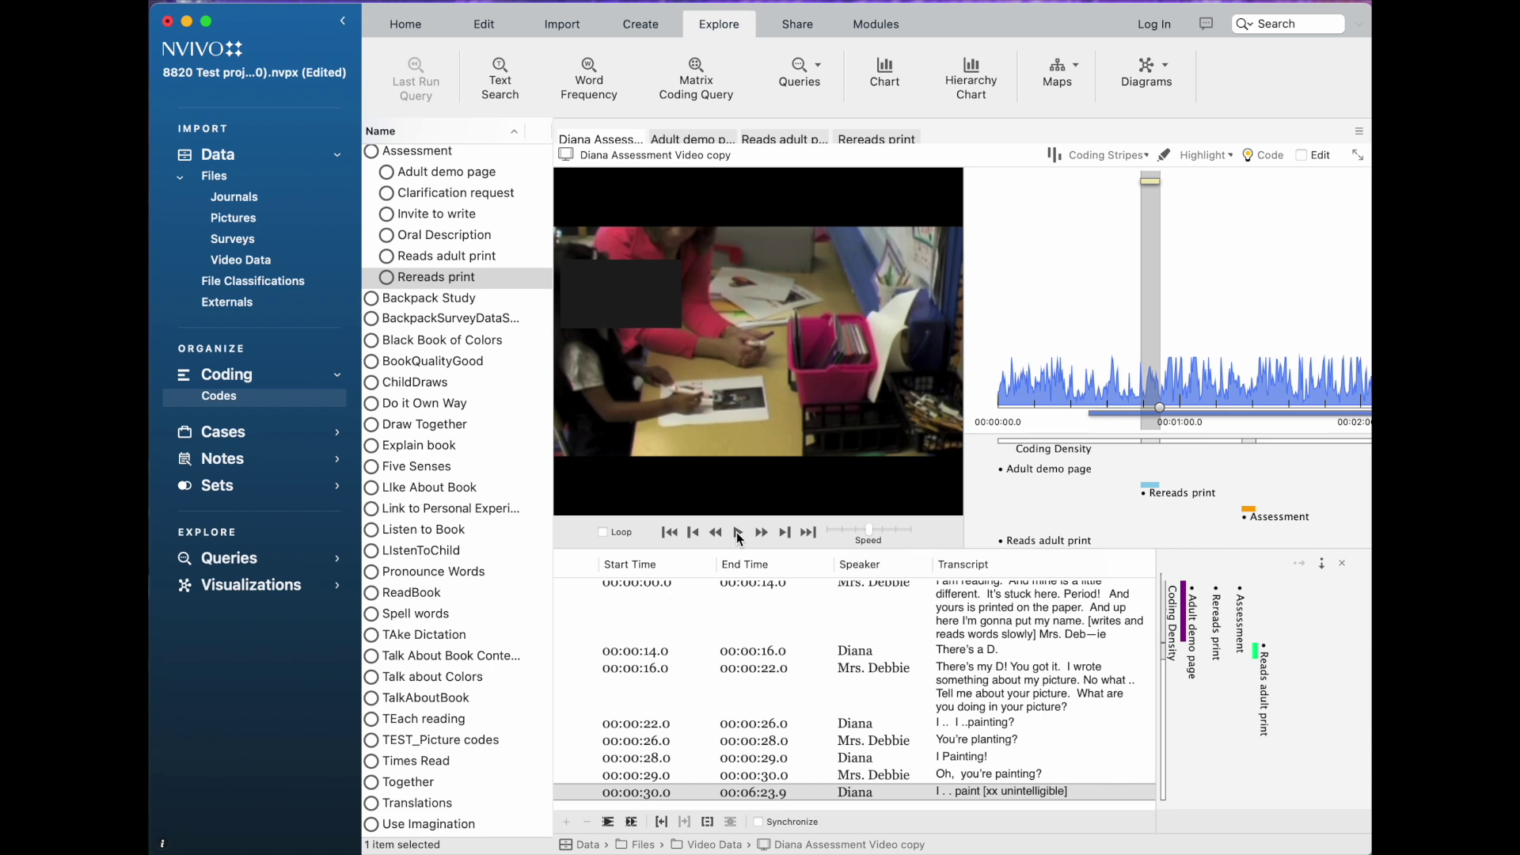